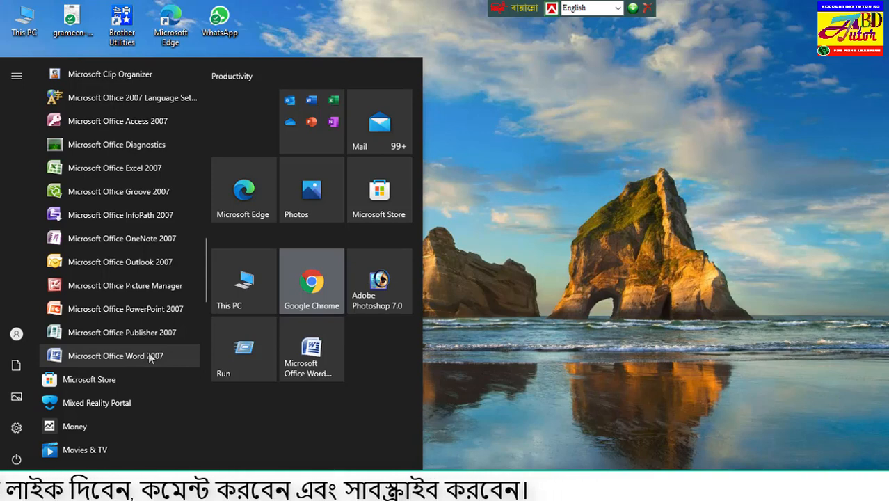
Open Microsoft Office Excel 2007 with a blank workbook.
left_click(151, 170)
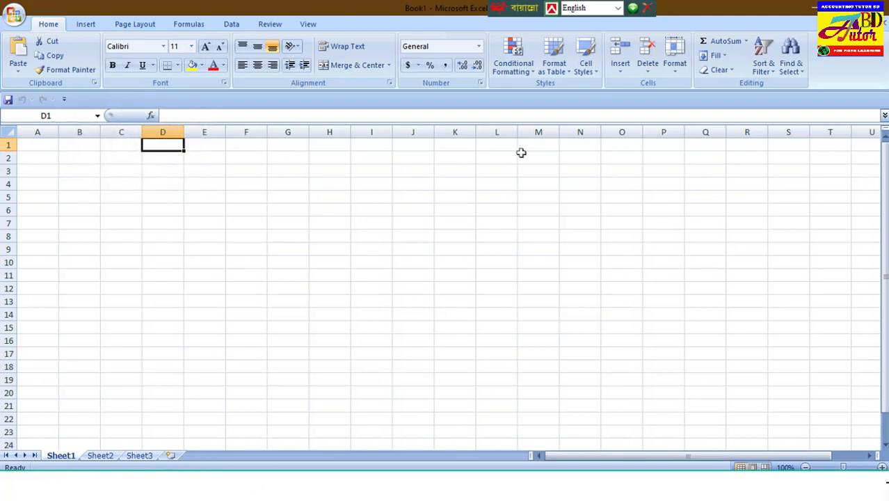
key("ctrl+alt+b")
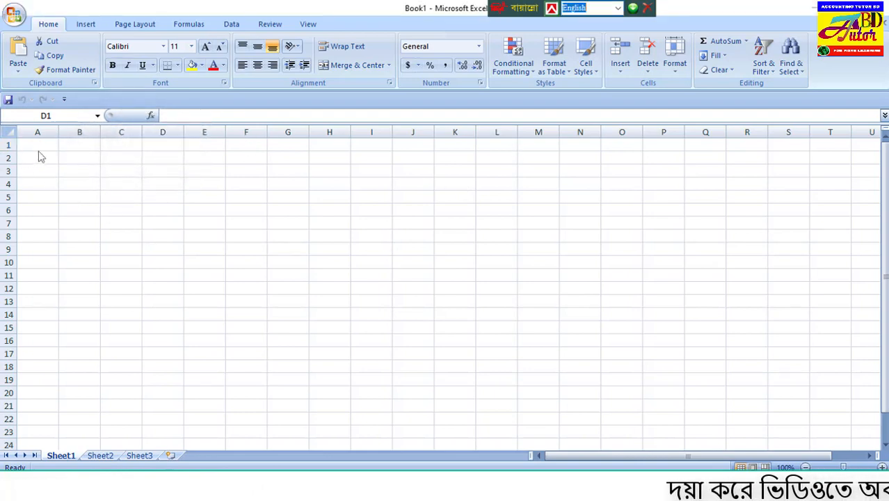
Examine the cells along row 1 and how cells stack vertically in columns E, F and G.
left_click_drag(47, 144, 210, 147)
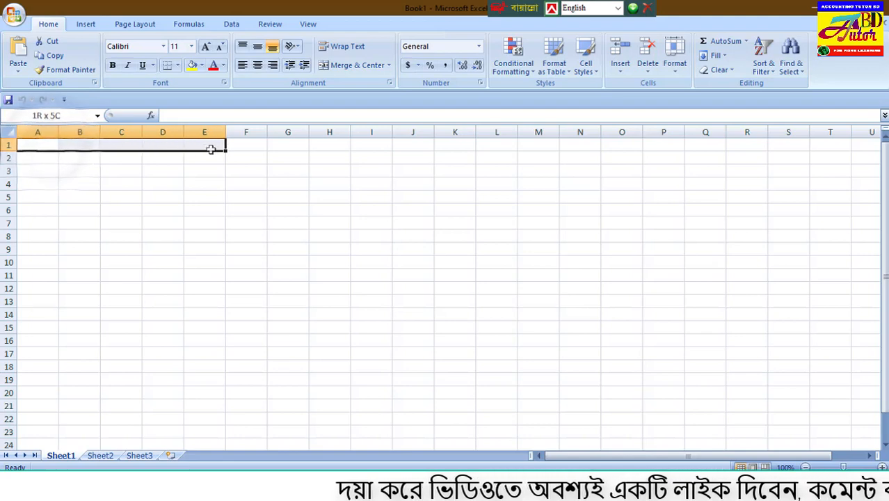
left_click(47, 145)
left_click(80, 146)
left_click(121, 145)
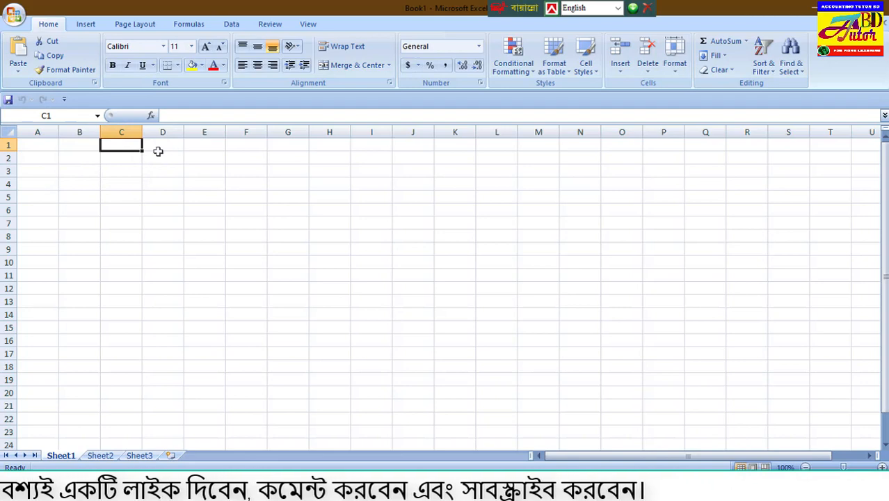
left_click(37, 144)
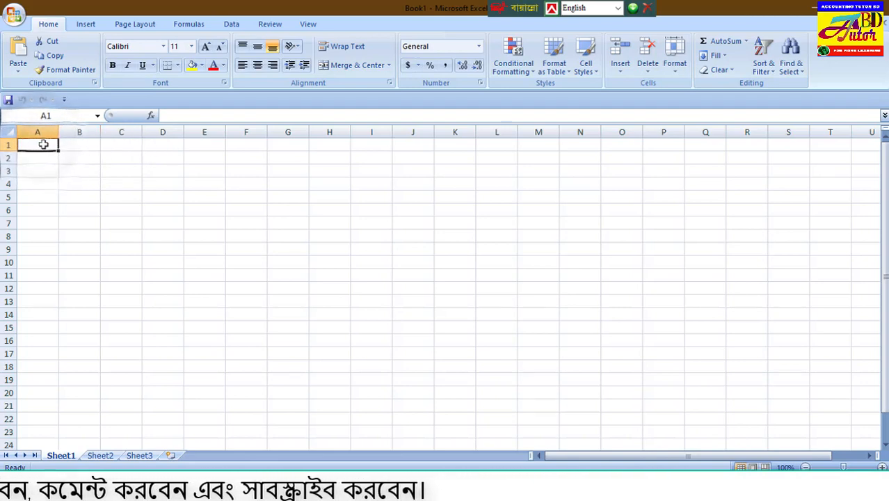
left_click(82, 145)
left_click(117, 145)
left_click(289, 145)
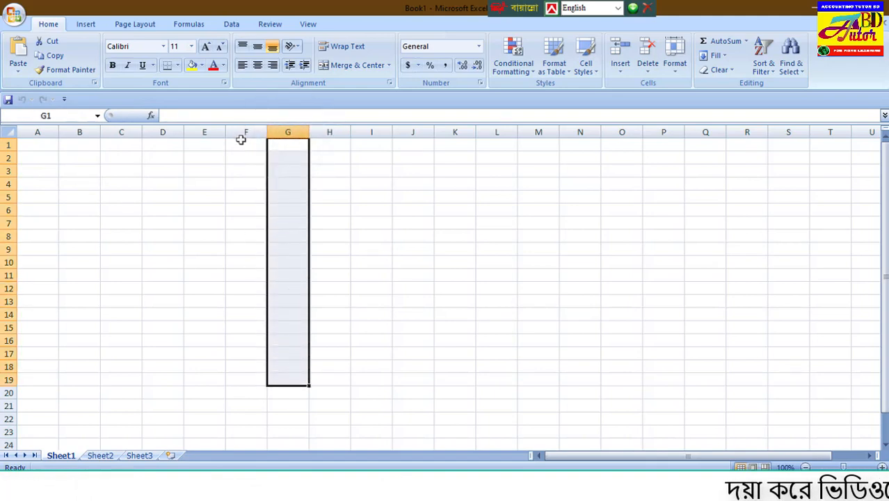
left_click_drag(239, 144, 238, 308)
left_click_drag(199, 146, 202, 303)
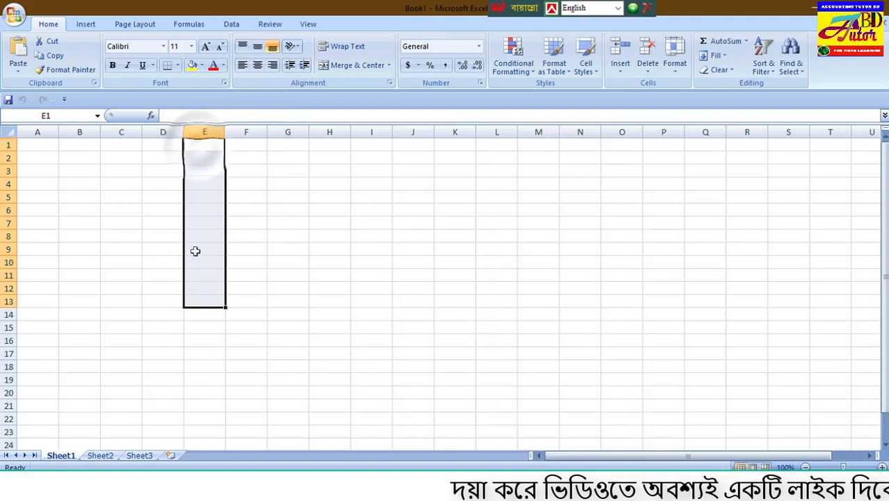
left_click(42, 144)
left_click(78, 146)
left_click(111, 145)
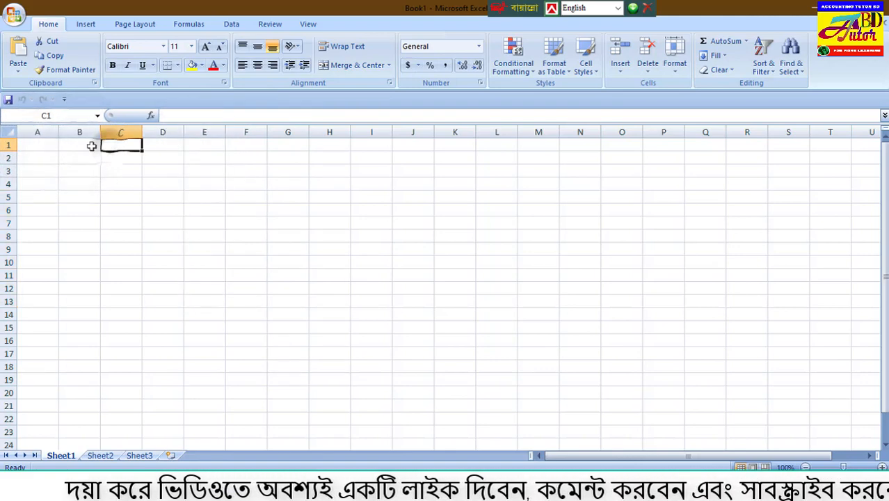
left_click(57, 148)
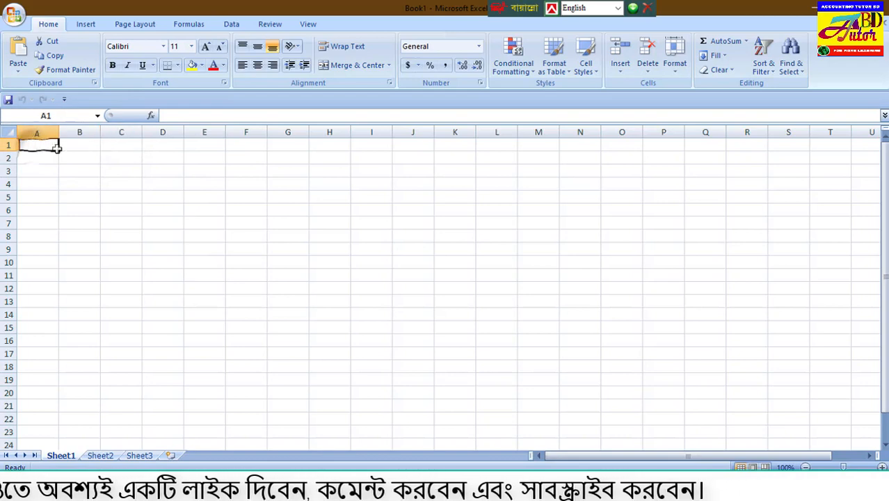
Examine how cells run horizontally along rows 1, 2 and 5.
left_click_drag(57, 147, 415, 145)
left_click_drag(37, 154, 342, 164)
left_click_drag(35, 199, 150, 198)
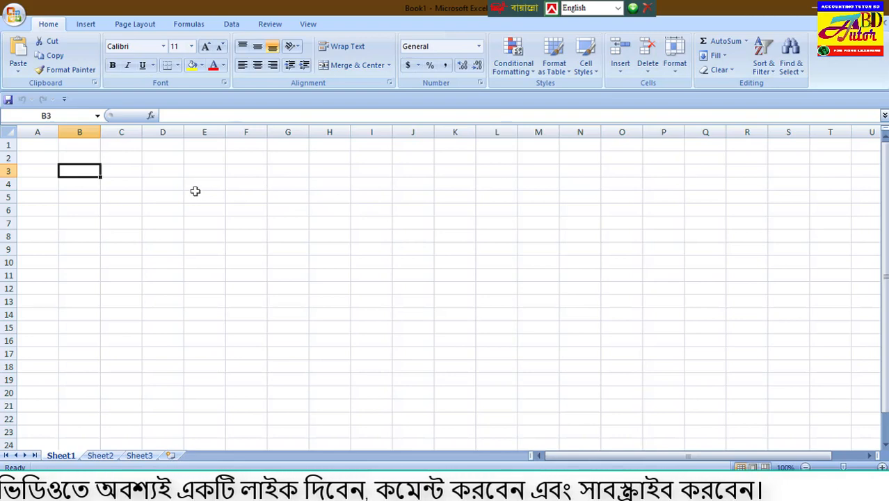
Examine how the Name Box shows the address of different selected cells, including B1.
left_click(38, 116)
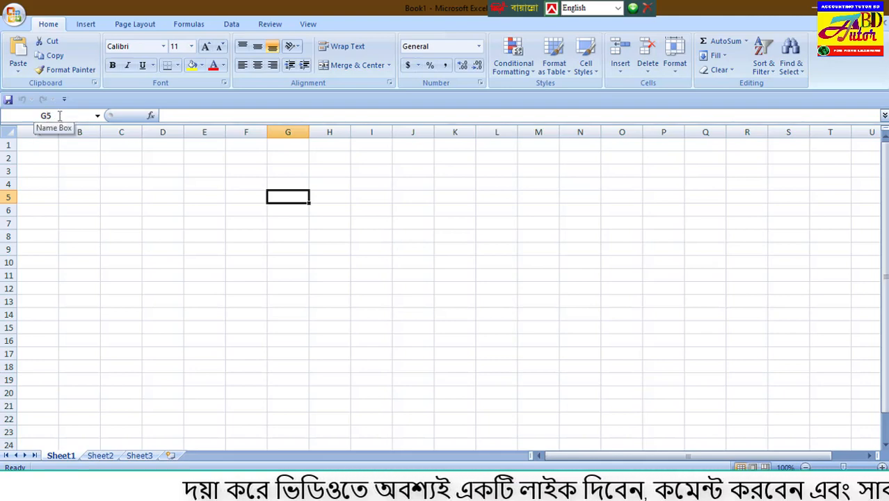
left_click(171, 209)
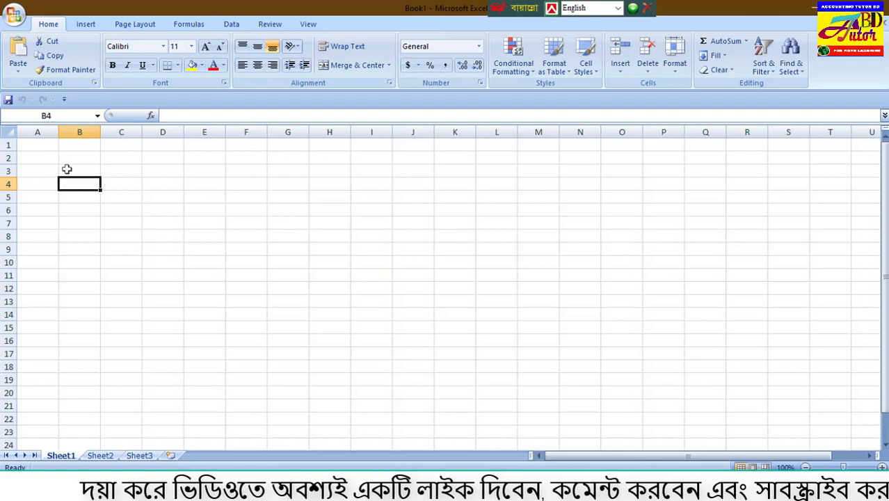
left_click(76, 148)
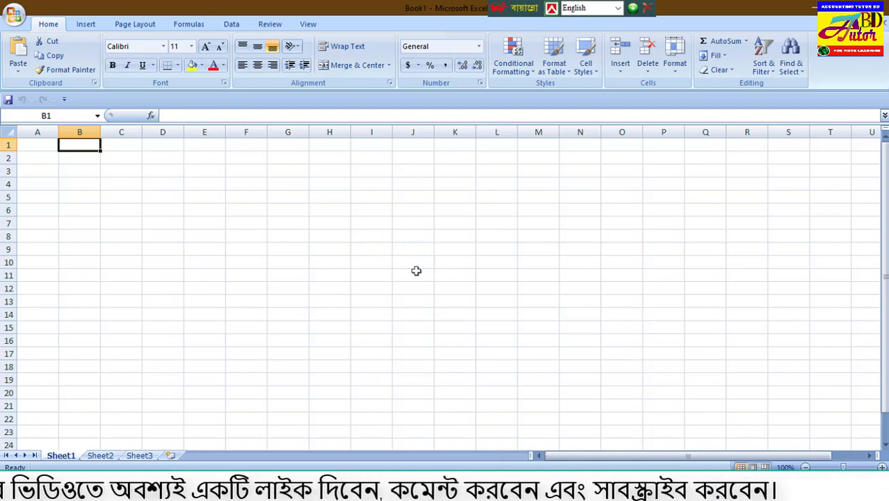
Enter the heading "Serial" in cell A1.
left_click(40, 145)
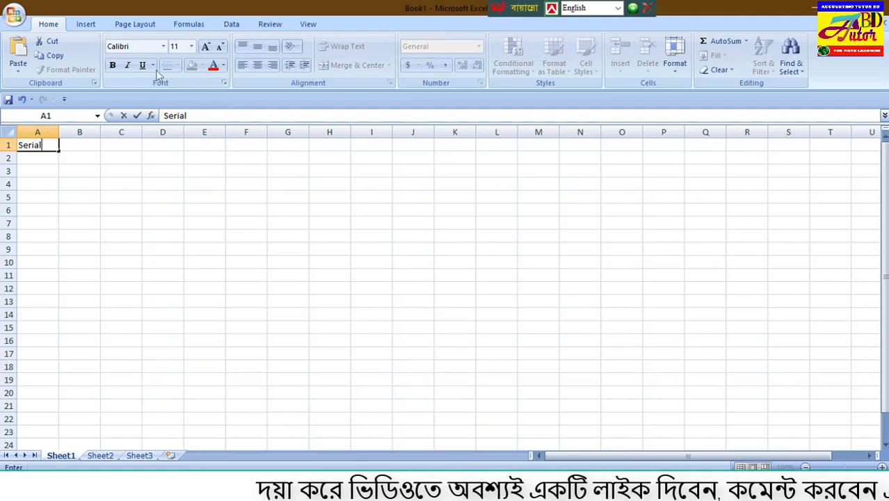
left_click(119, 171)
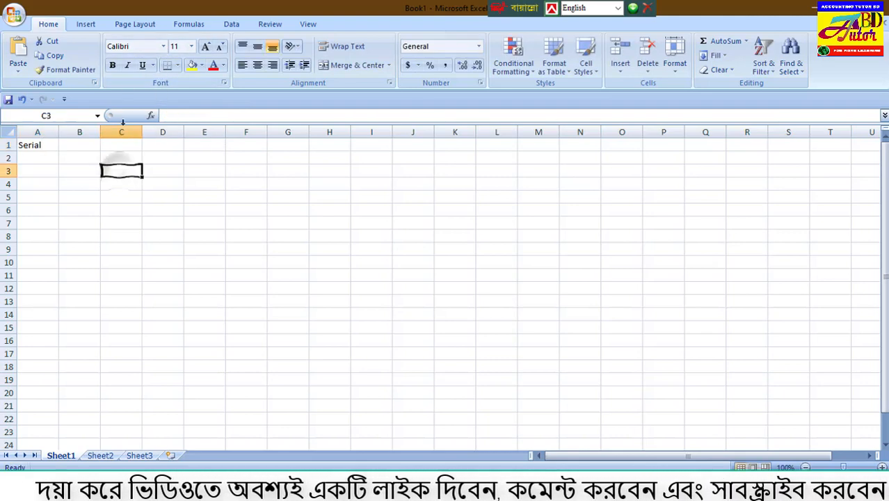
Set the font of the entire worksheet to Times New Roman, size 14.
left_click(11, 132)
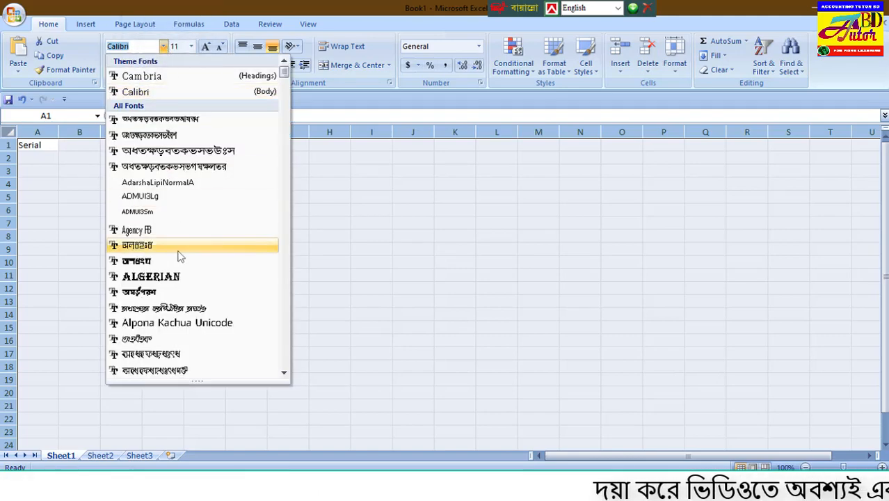
scroll(178, 257, "down", 20)
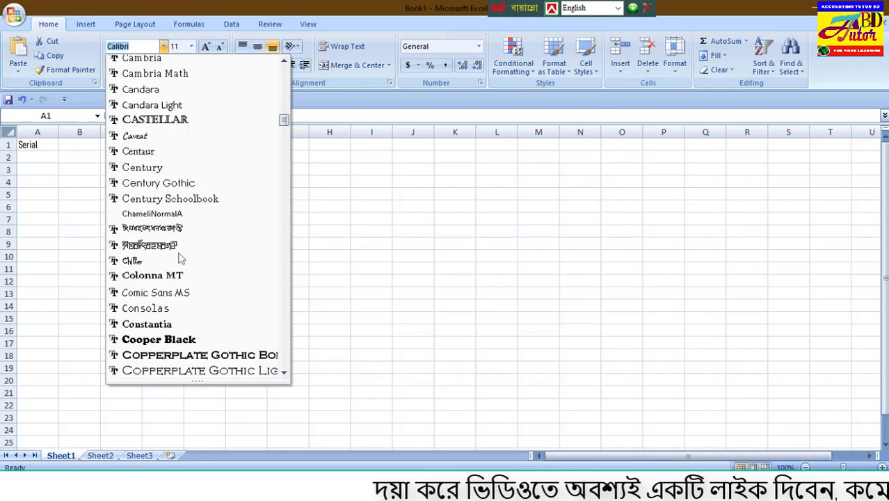
scroll(178, 257, "down", 20)
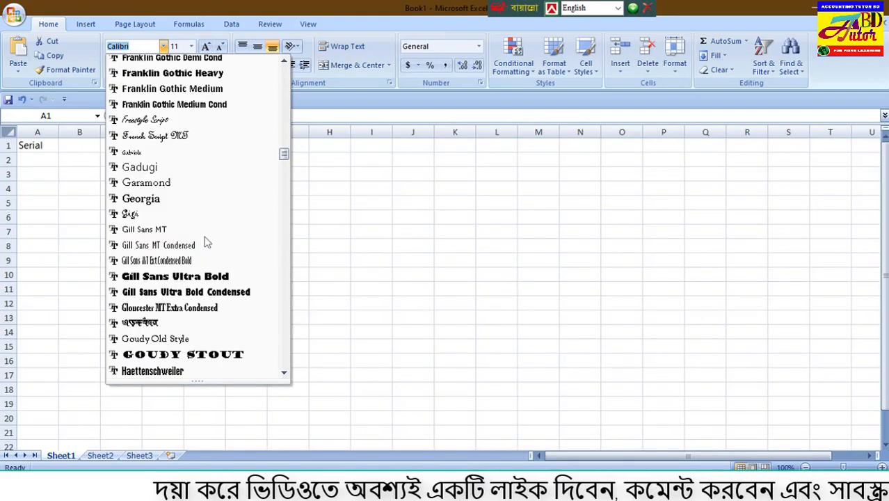
scroll(205, 240, "down", 20)
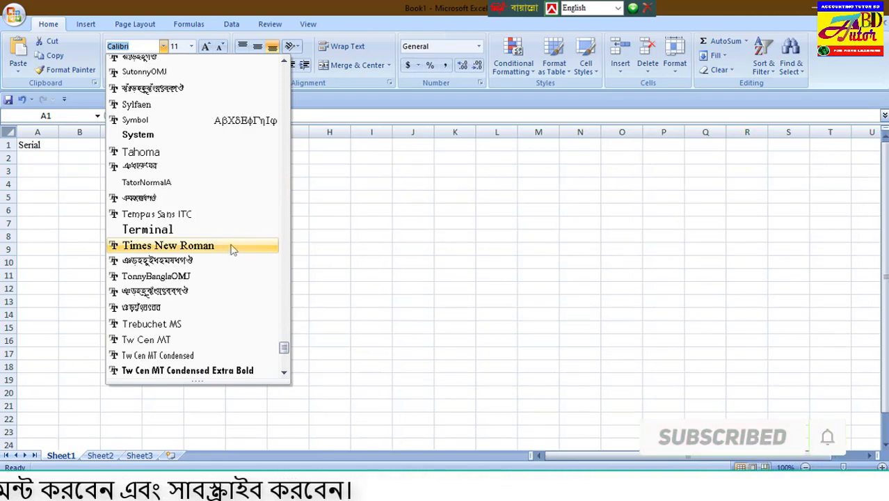
left_click(232, 248)
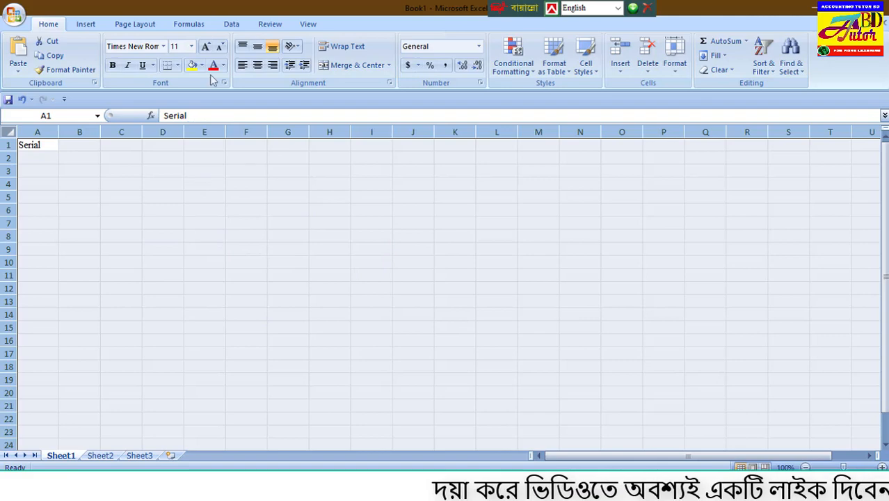
left_click(191, 46)
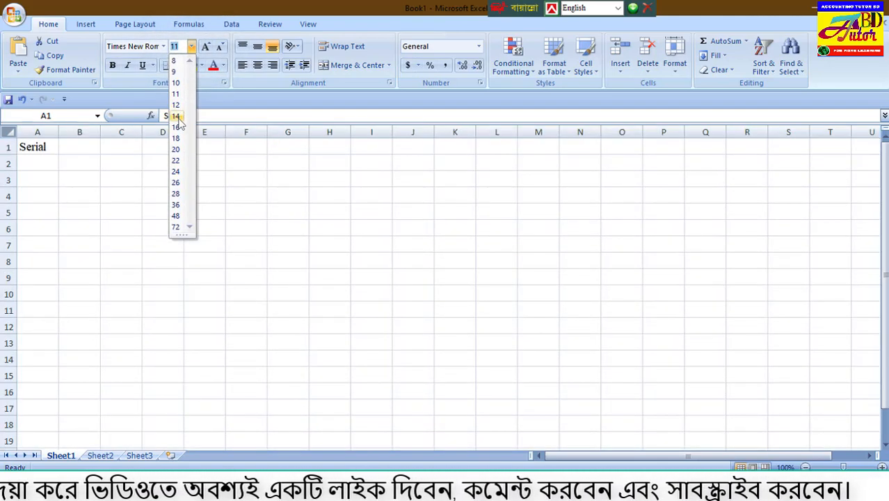
left_click(177, 116)
left_click(172, 208)
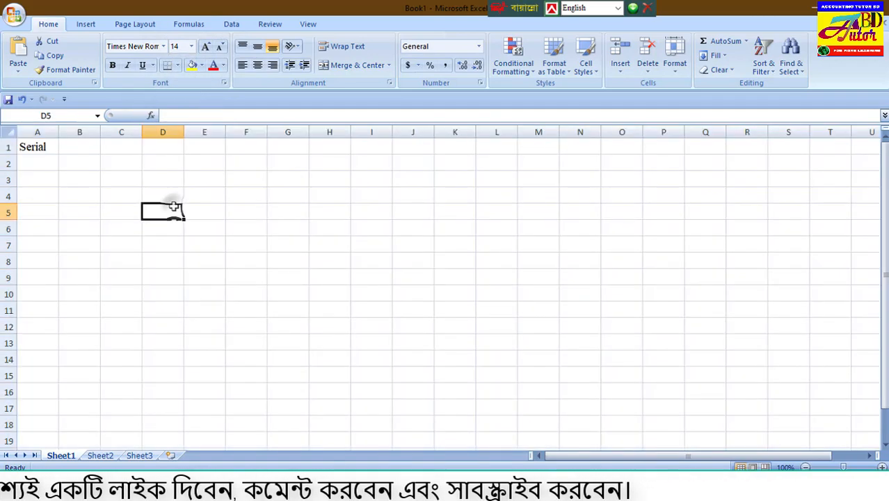
left_click(374, 249)
left_click(414, 308)
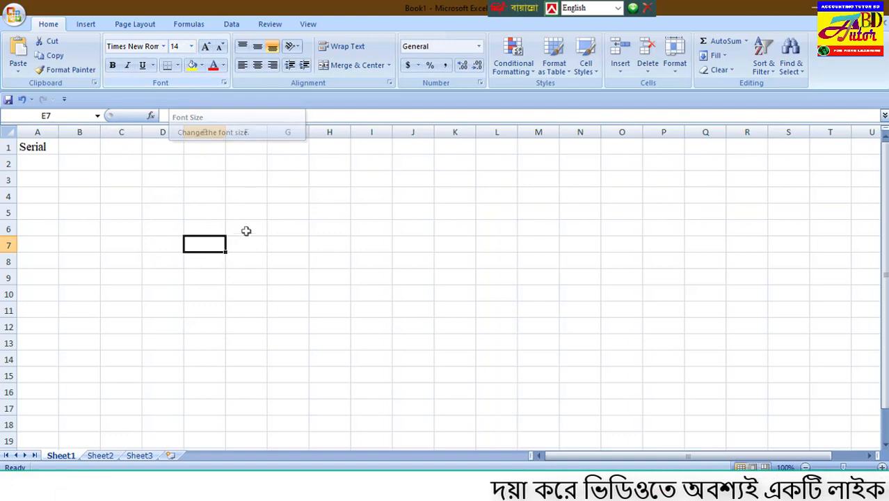
Enter the serial numbers 1 and 2 in cells A2 and A3.
left_click(46, 178)
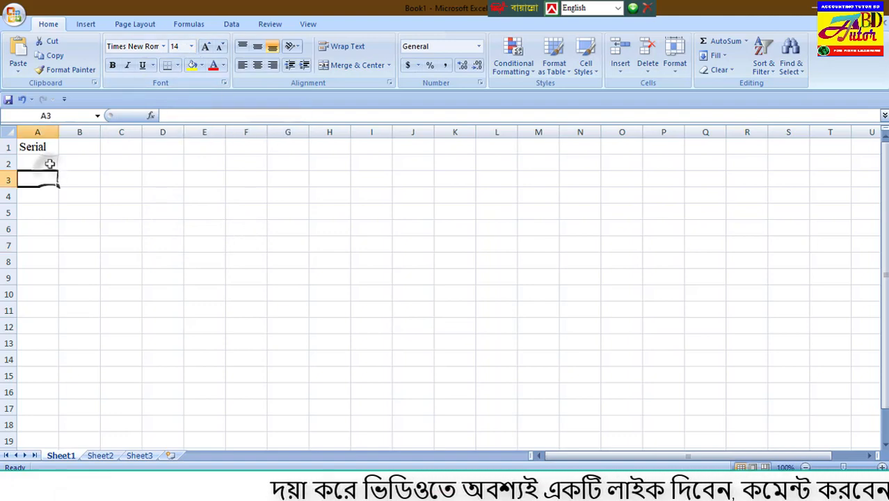
left_click(50, 147)
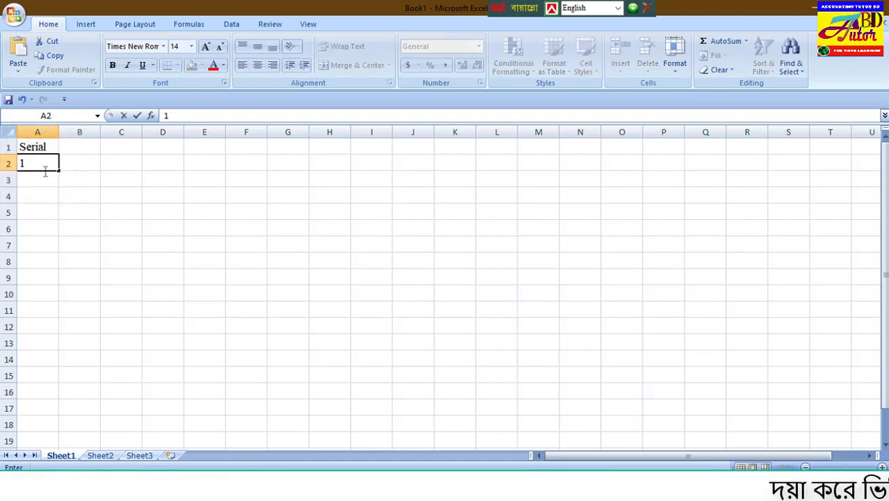
key("Return")
type("2")
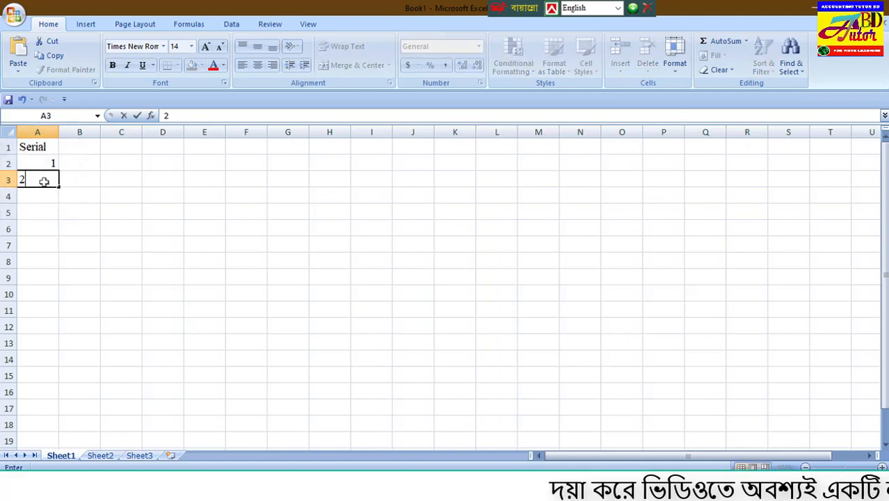
key("Return")
Enter 3 and 4 in cells A4 and A5, and clear both cells again.
type("3")
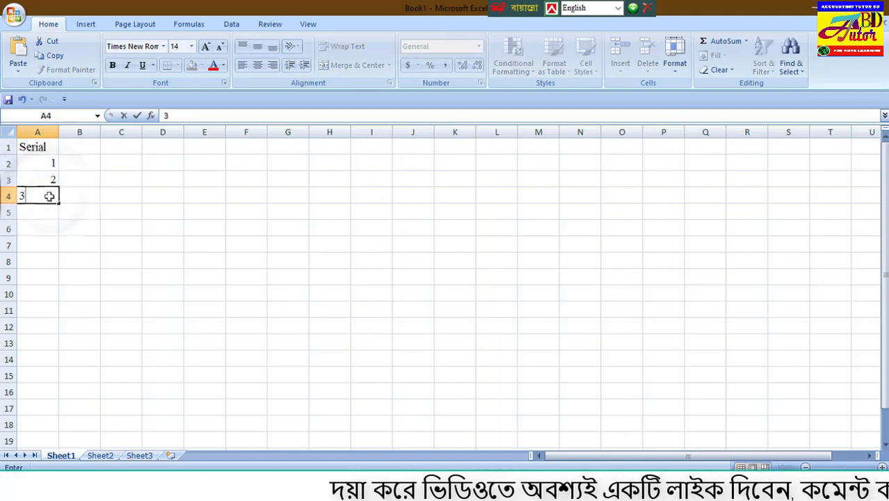
key("Return")
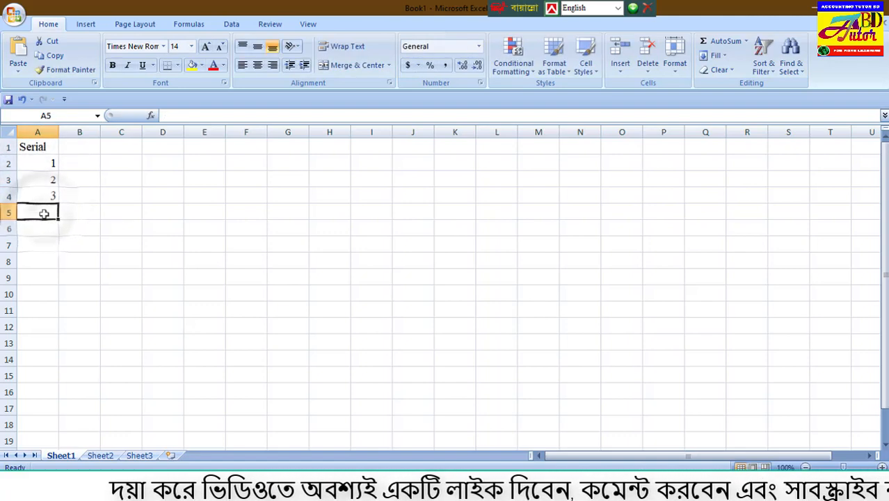
type("4")
left_click(74, 215)
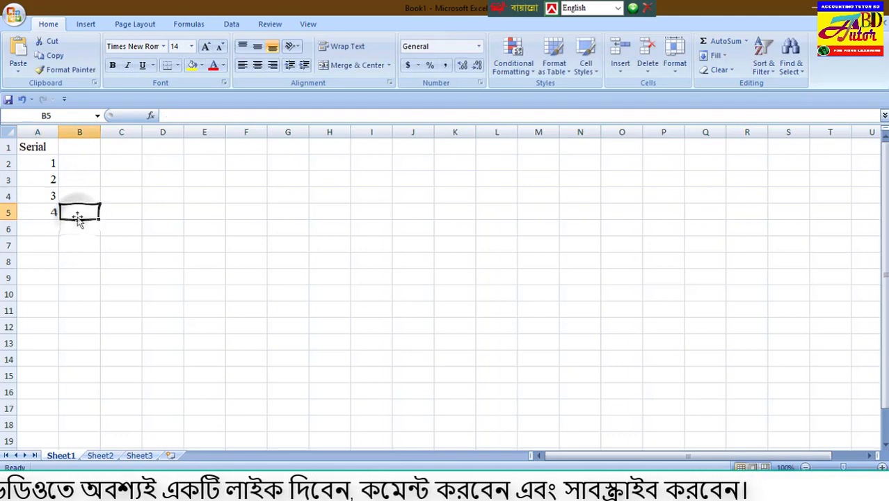
left_click_drag(49, 196, 48, 211)
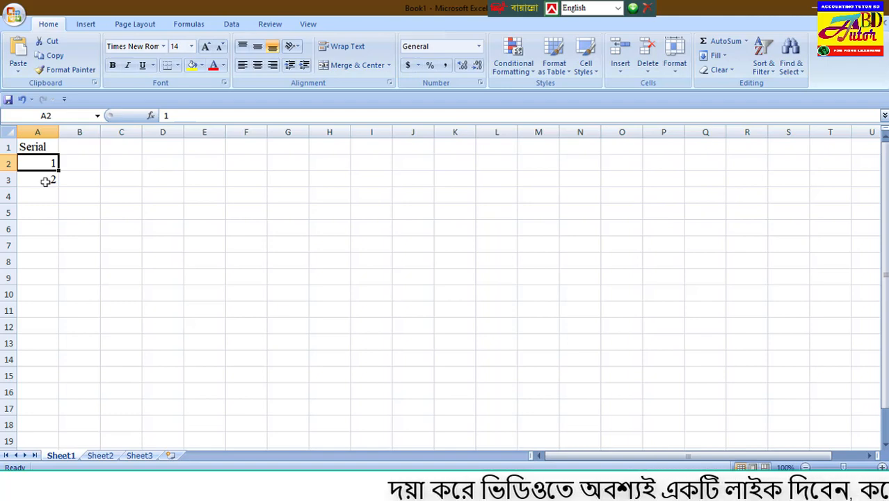
Extend the number series from cells A2:A3 down to A11 so it runs from 1 to 10.
left_click(53, 176, "shift")
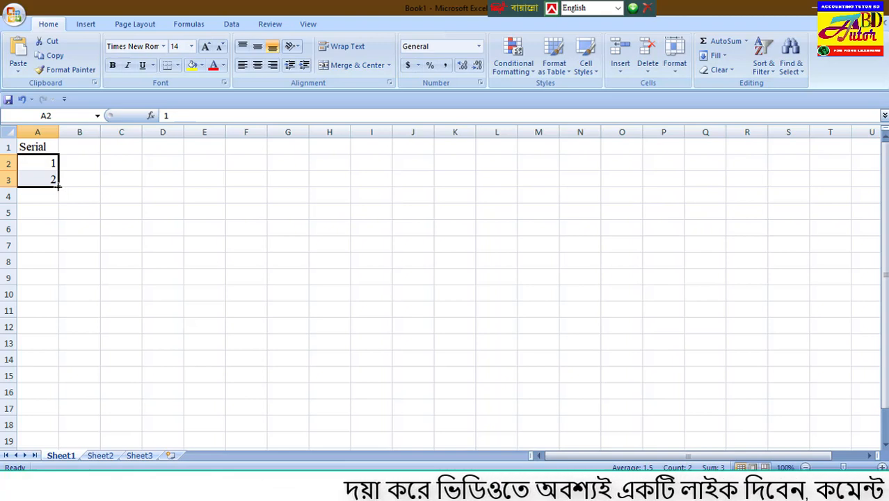
left_click_drag(57, 186, 53, 288)
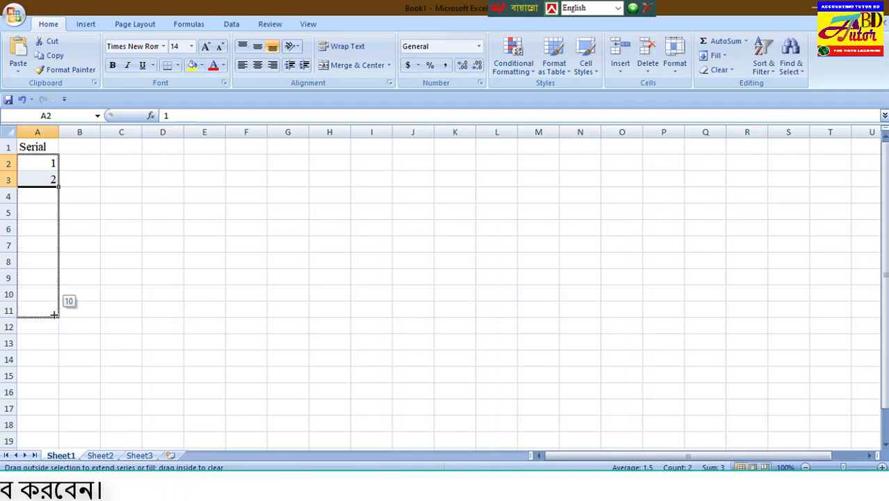
left_click_drag(54, 314, 54, 313)
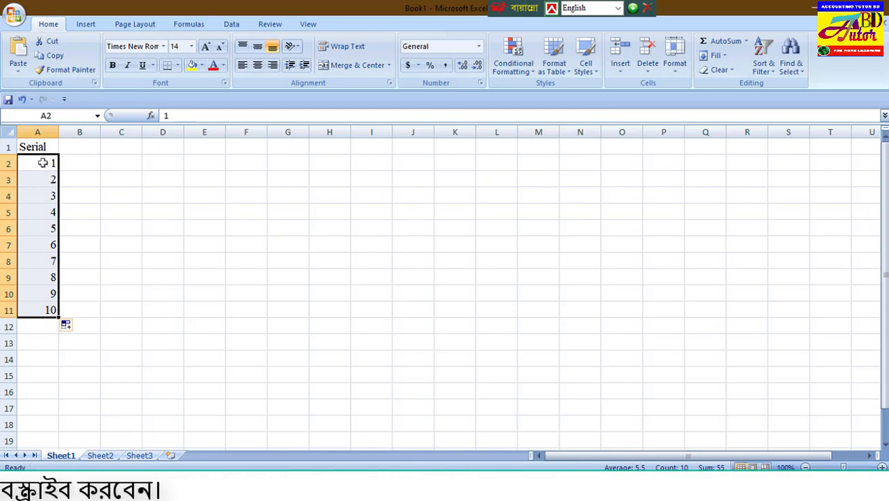
Center the "Serial" heading and the numbers horizontally in cells A1:A11.
left_click(257, 65)
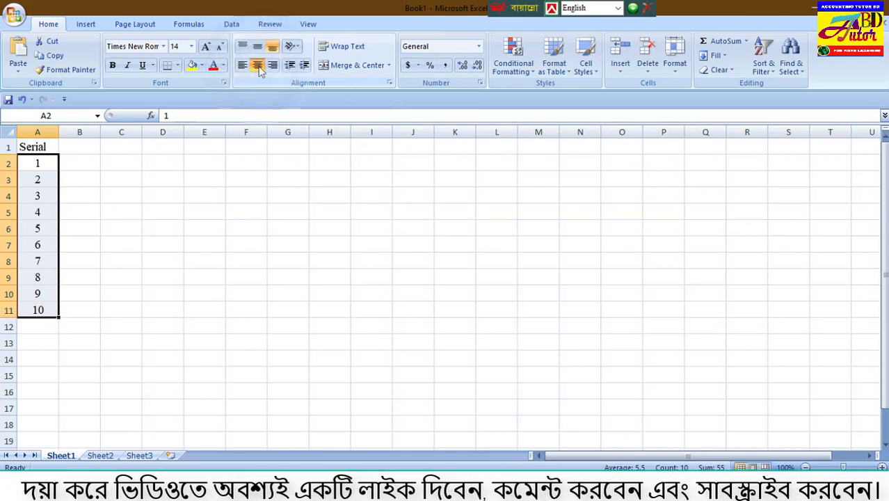
left_click_drag(42, 145, 49, 316)
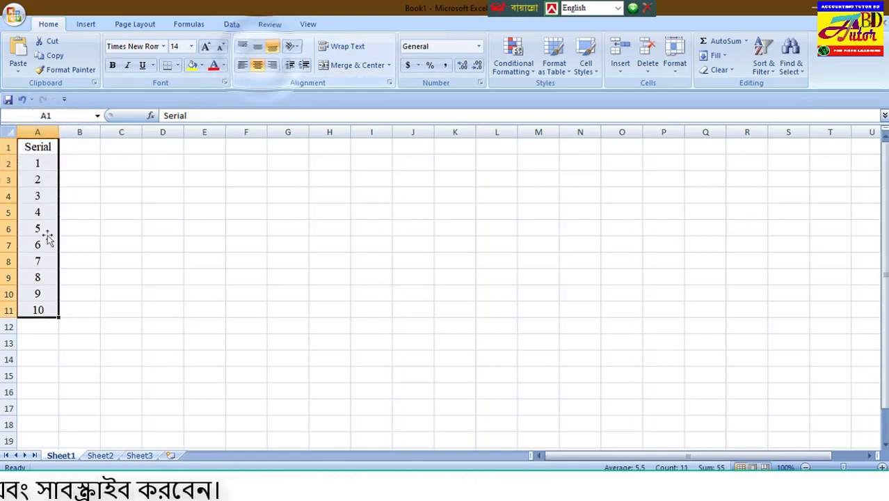
Enter the heading "Name" in cell B1, beside the "Serial" heading.
left_click(75, 178)
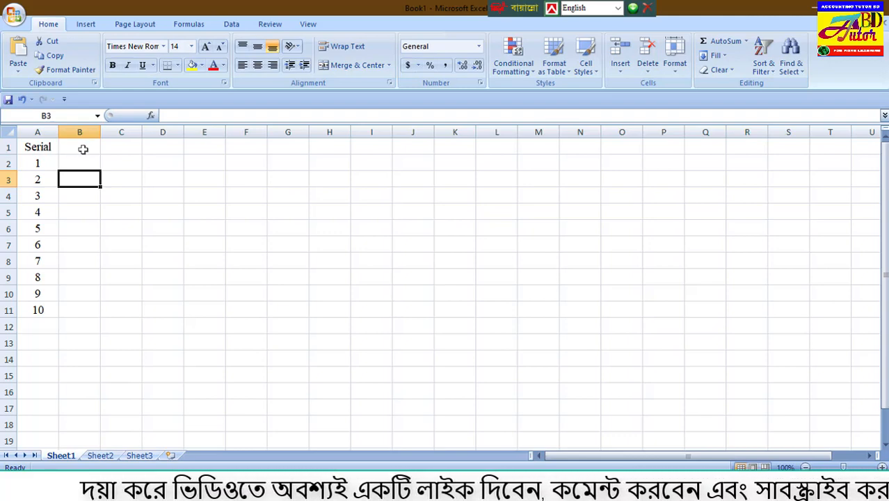
left_click(82, 148)
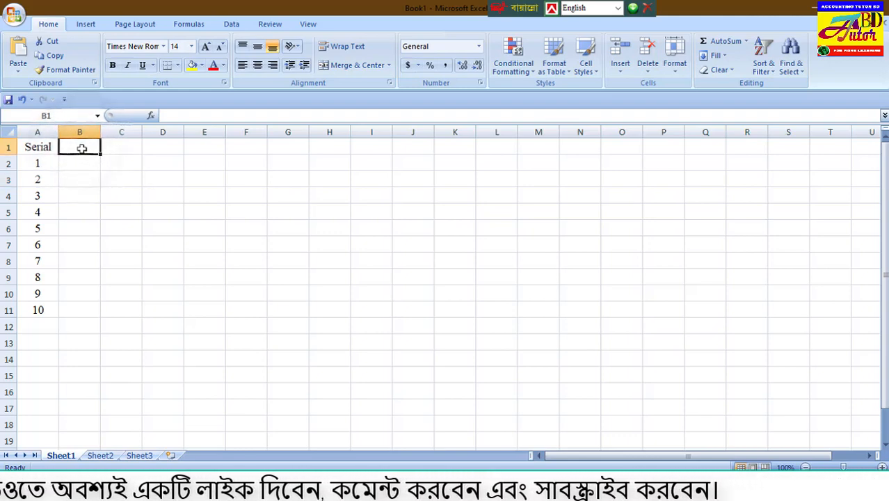
left_click(46, 147)
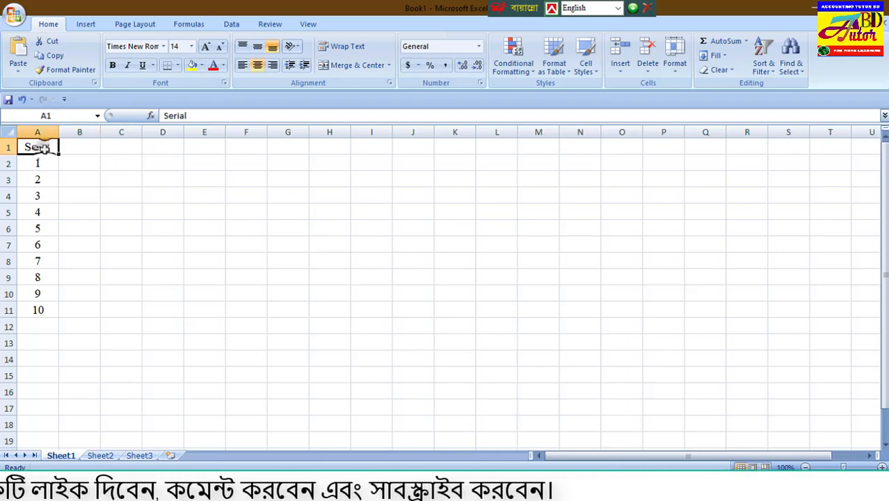
left_click(77, 148)
type("Name")
left_click(115, 195)
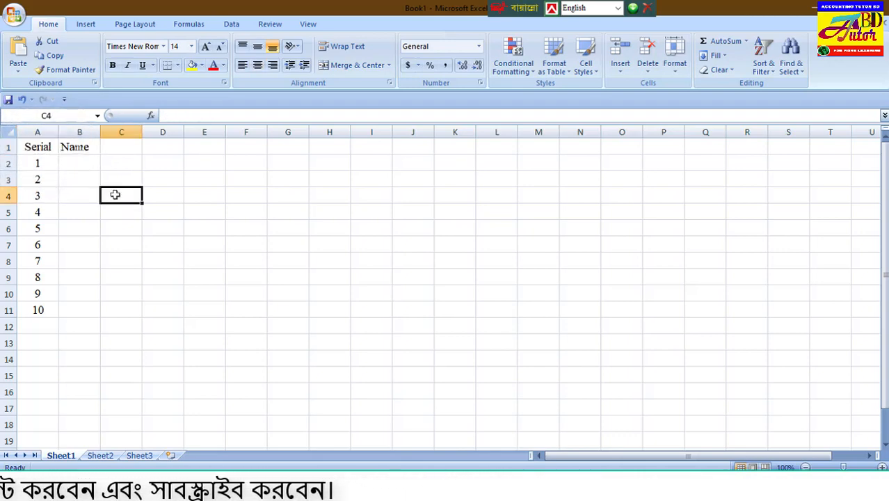
left_click(83, 147)
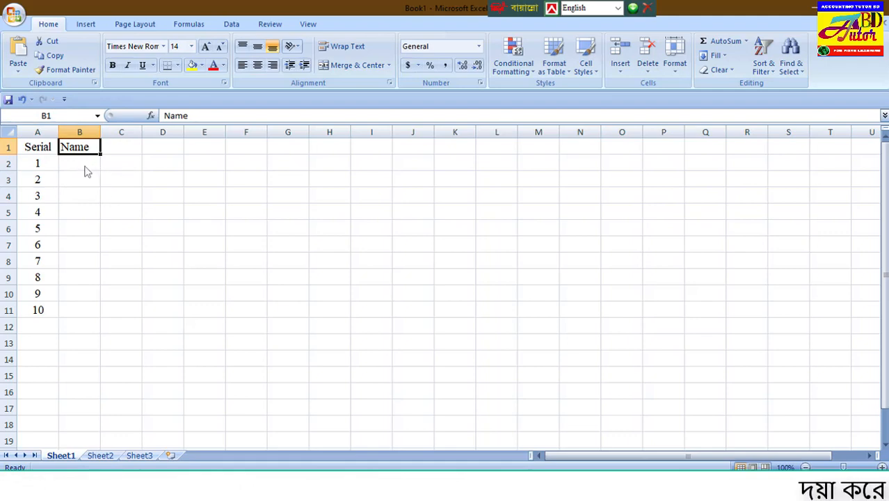
Fill cells B2:B11 under the "Name" heading with ten people's first names, one for each serial number.
left_click_drag(86, 172, 75, 250)
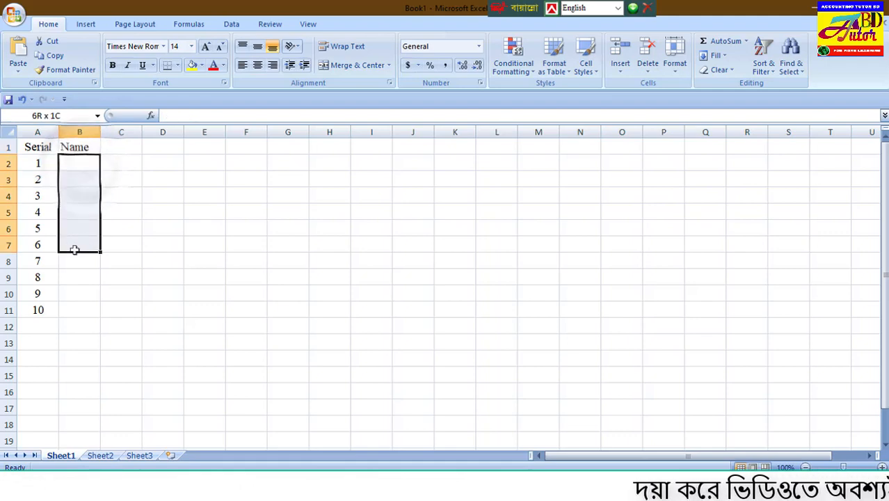
left_click(38, 163)
left_click_drag(67, 163, 66, 305)
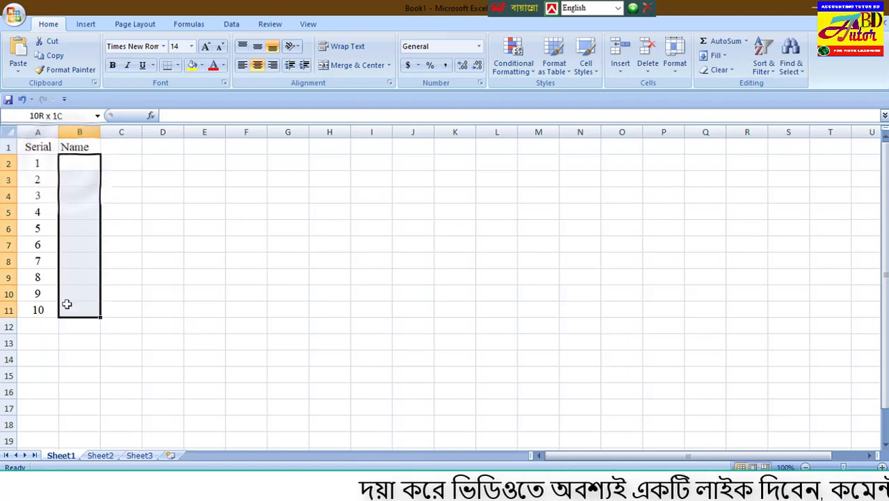
left_click_drag(34, 163, 33, 312)
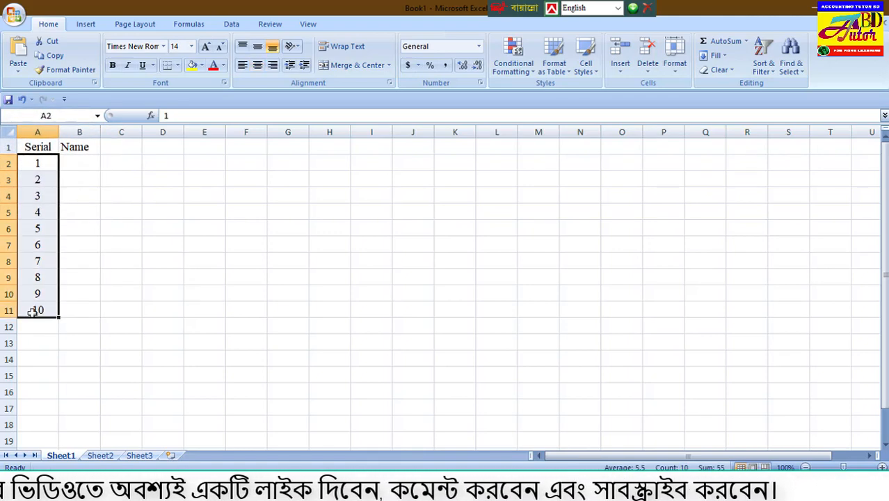
left_click(74, 163)
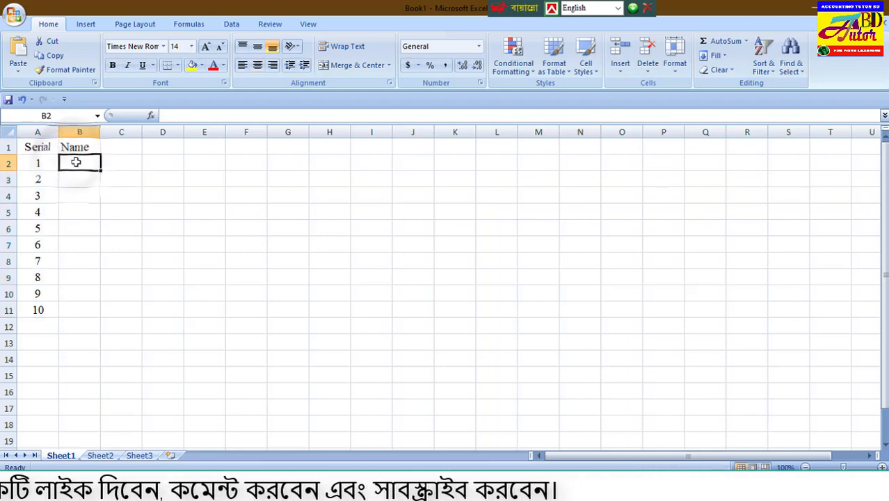
left_click_drag(76, 162, 73, 313)
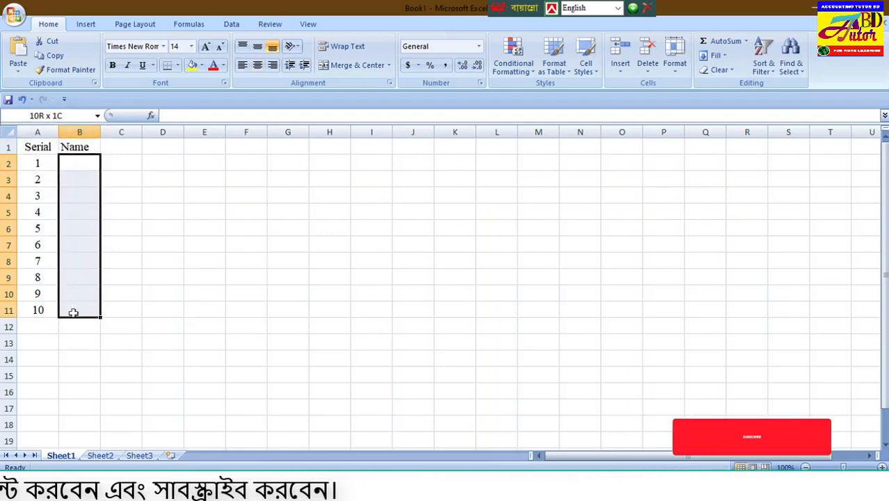
left_click(83, 163)
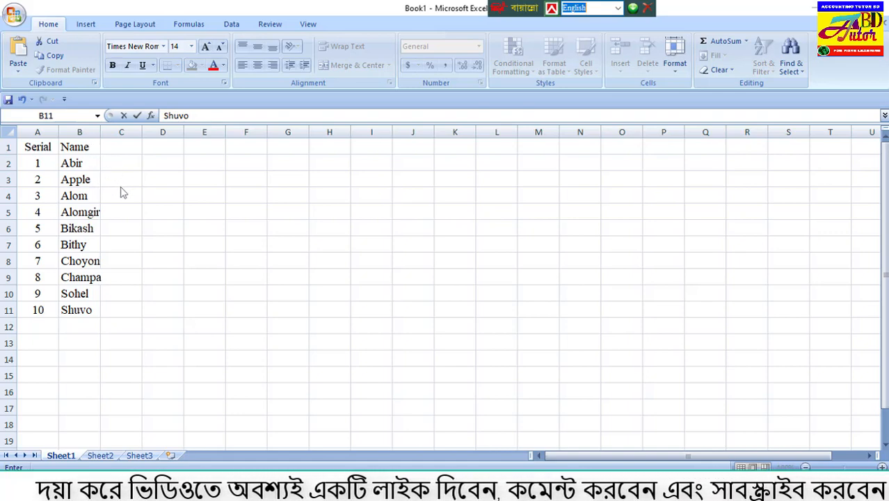
left_click(35, 147)
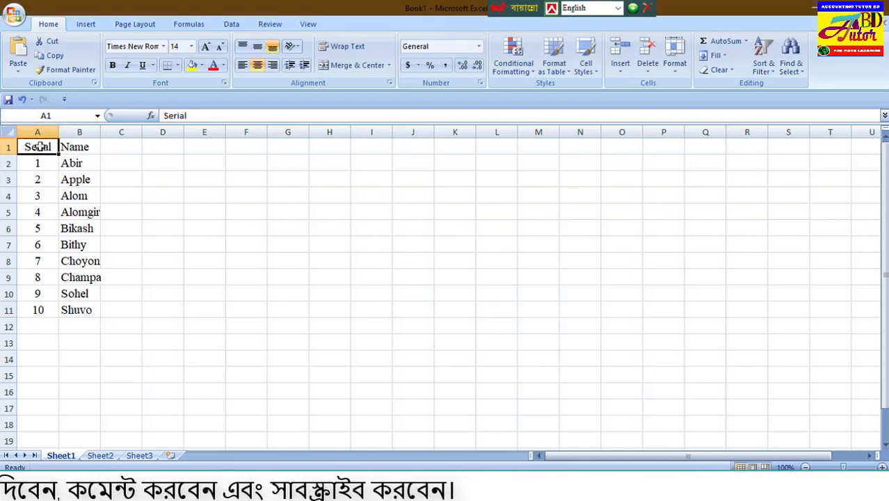
Apply All Borders to the table range A1:I11.
left_click_drag(50, 146, 370, 308)
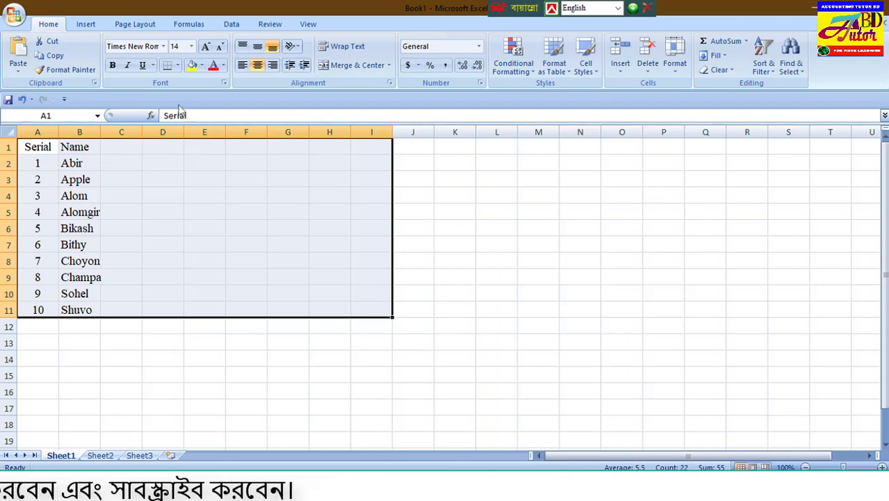
left_click(178, 65)
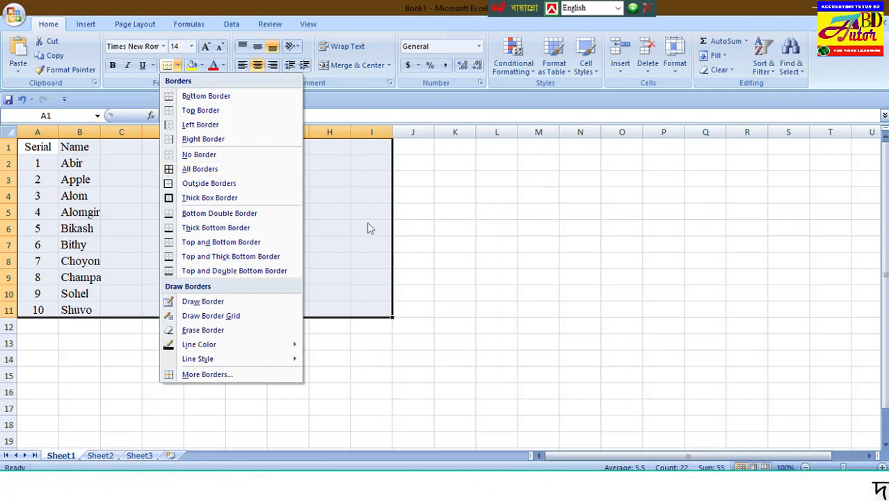
left_click(237, 170)
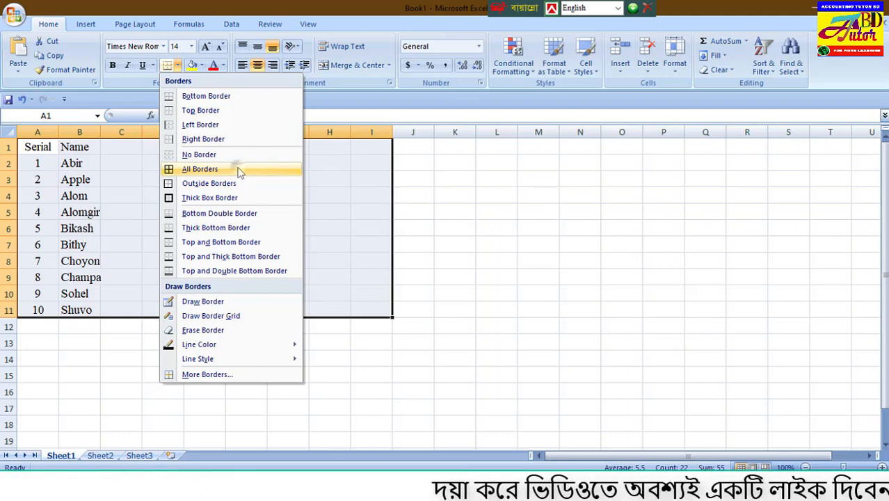
left_click(136, 276)
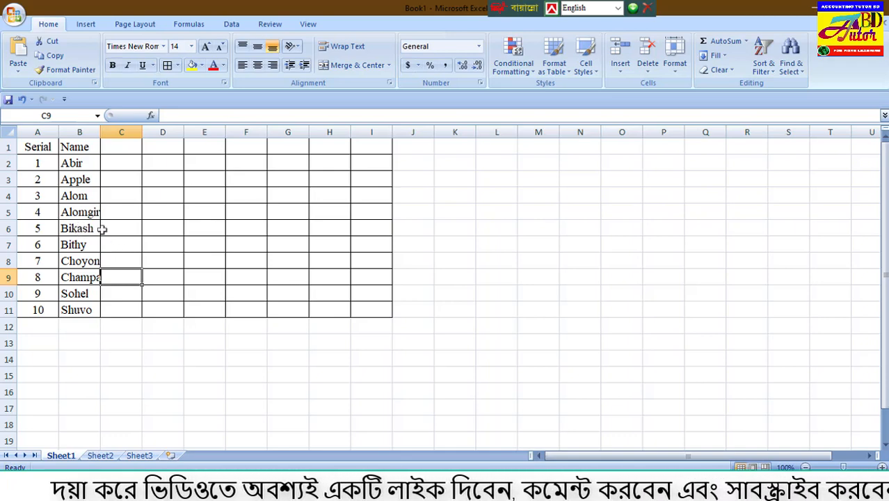
AutoFit the width of column B to its longest name.
left_click_drag(77, 146, 86, 308)
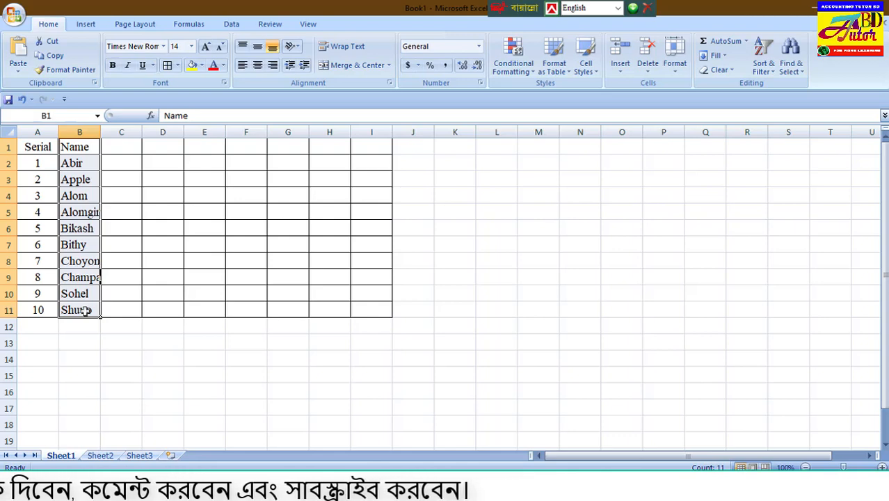
double_click(100, 131)
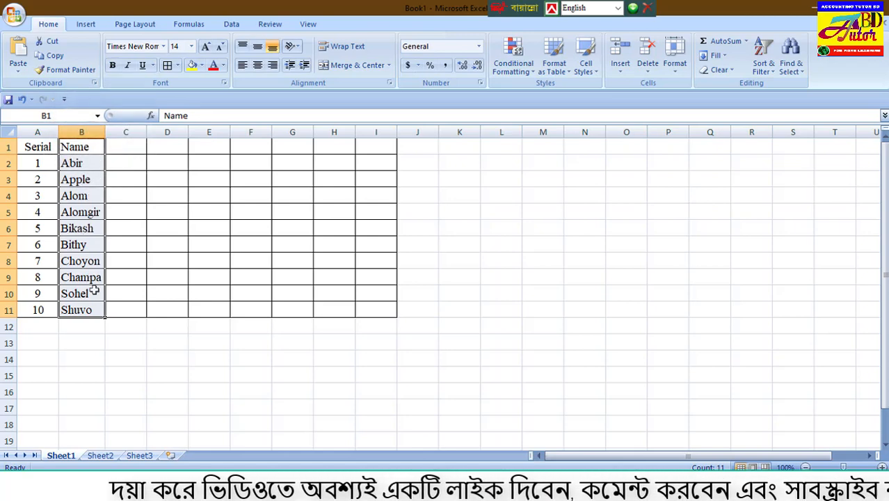
left_click(40, 165)
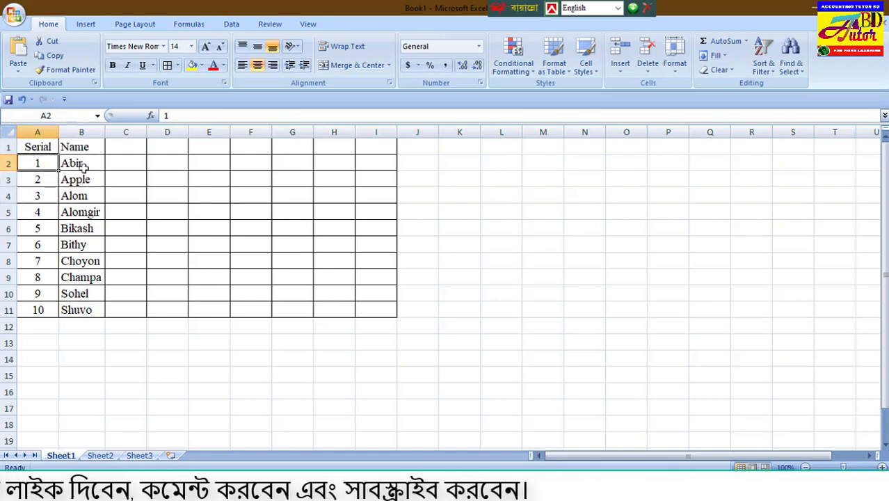
Enter the heading "Wages" in cell C1, beside the "Name" heading.
left_click_drag(80, 147, 81, 165)
key("ctrl+c")
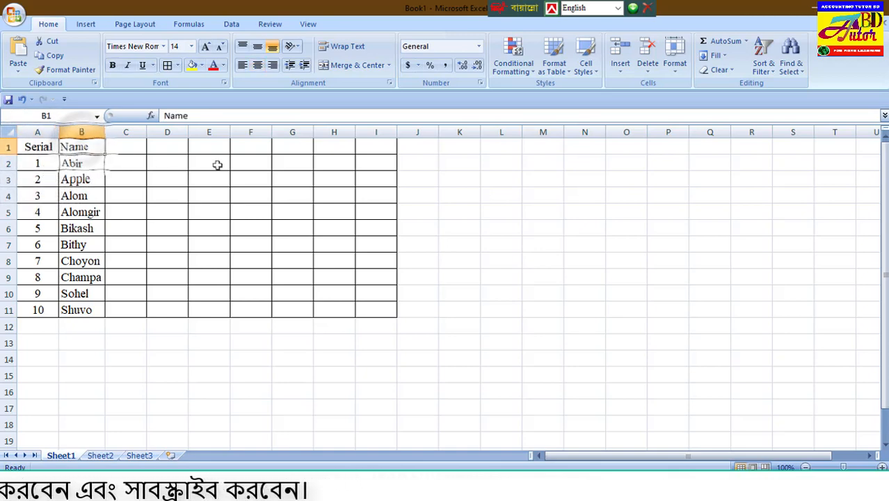
left_click(128, 147)
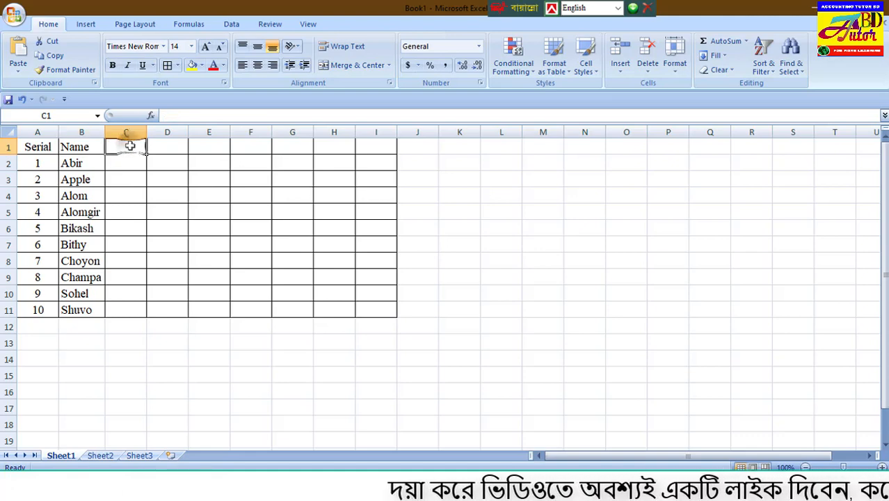
type("Wages")
key("Return")
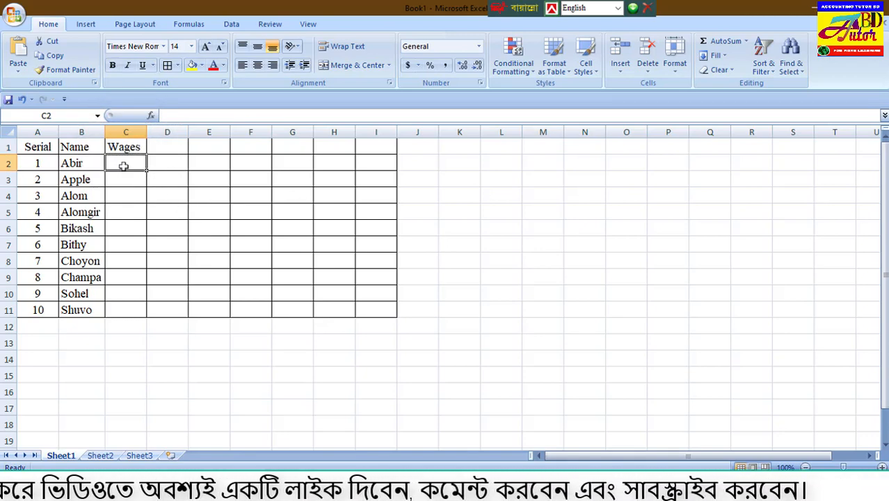
left_click(266, 165)
left_click(149, 165)
left_click(129, 167)
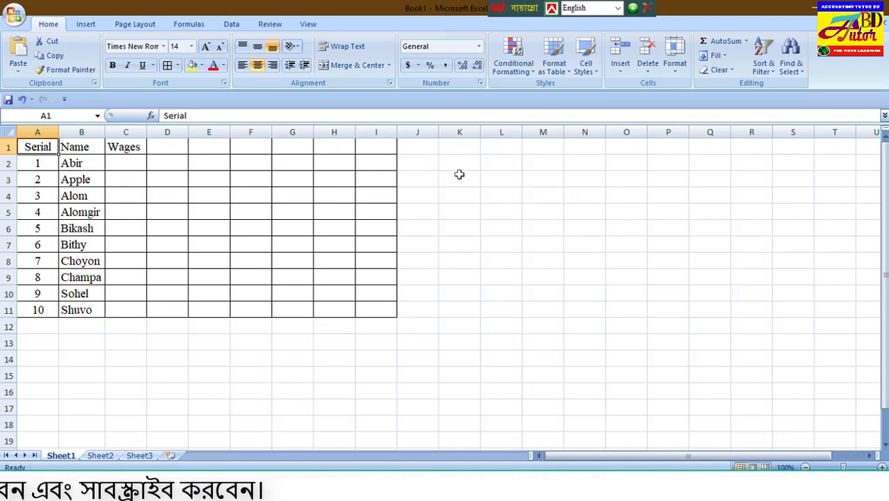
left_click_drag(413, 148, 700, 151)
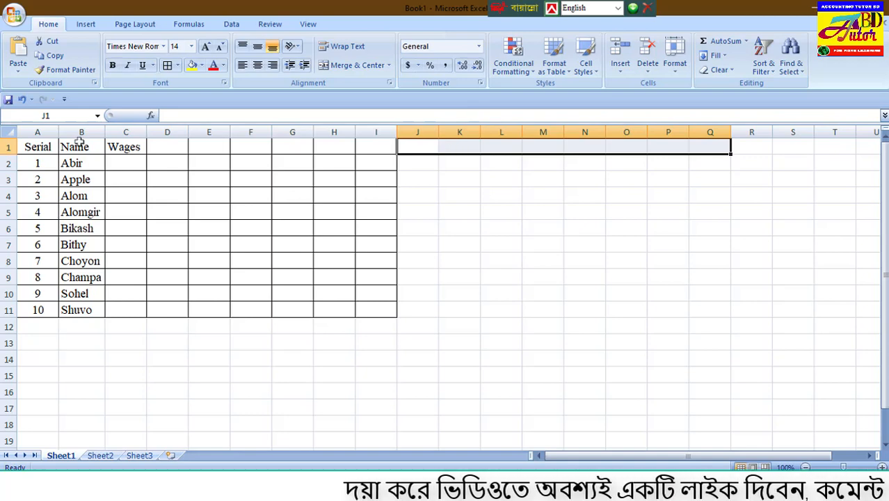
Insert an entire row above the heading cells A1:I1 and select the new row's first cell, A1.
left_click_drag(40, 146, 373, 147)
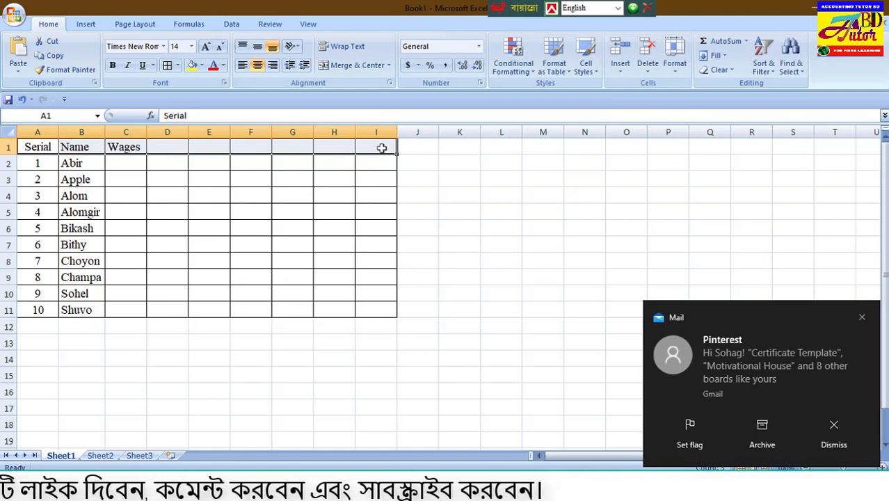
left_click(27, 149)
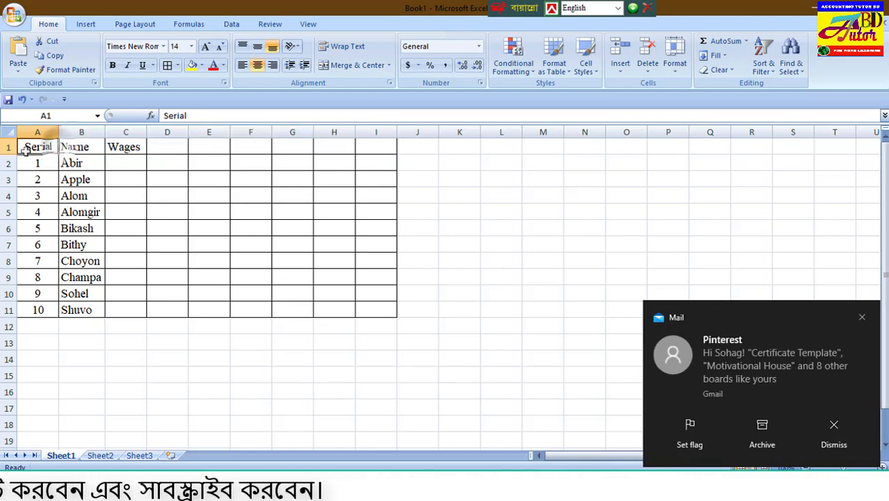
left_click_drag(27, 150, 370, 151)
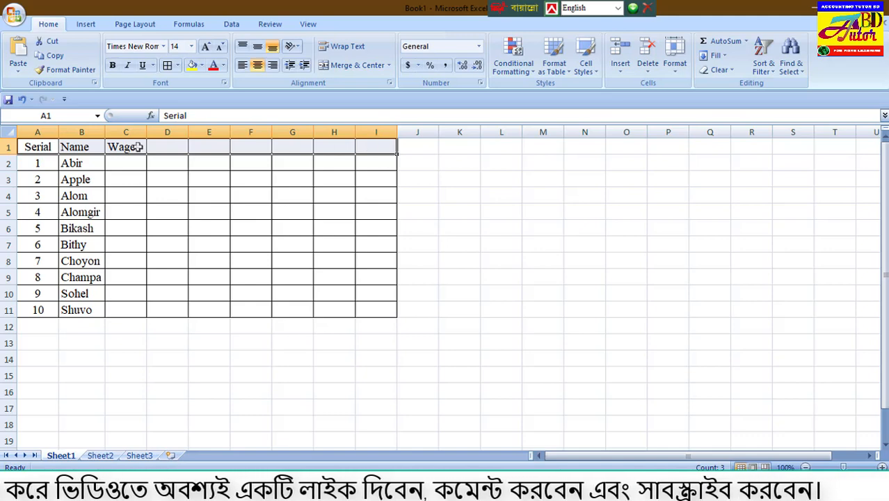
left_click(440, 164)
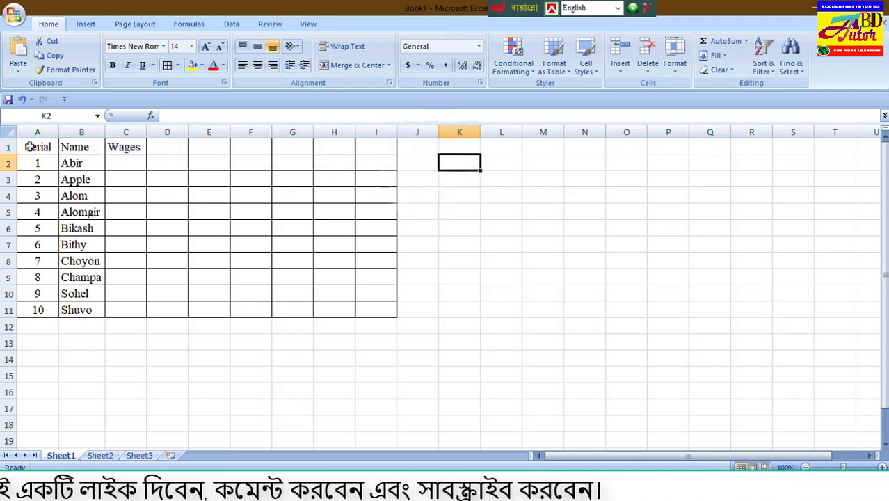
left_click_drag(39, 147, 378, 153)
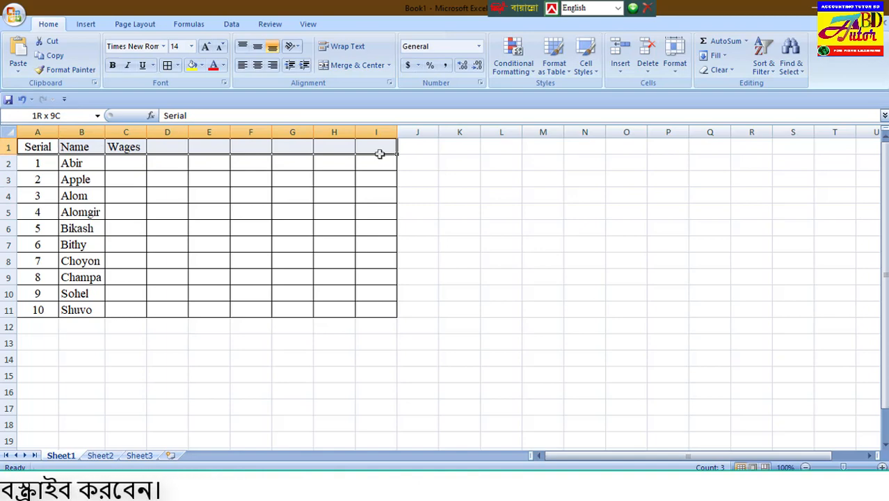
left_click(449, 161)
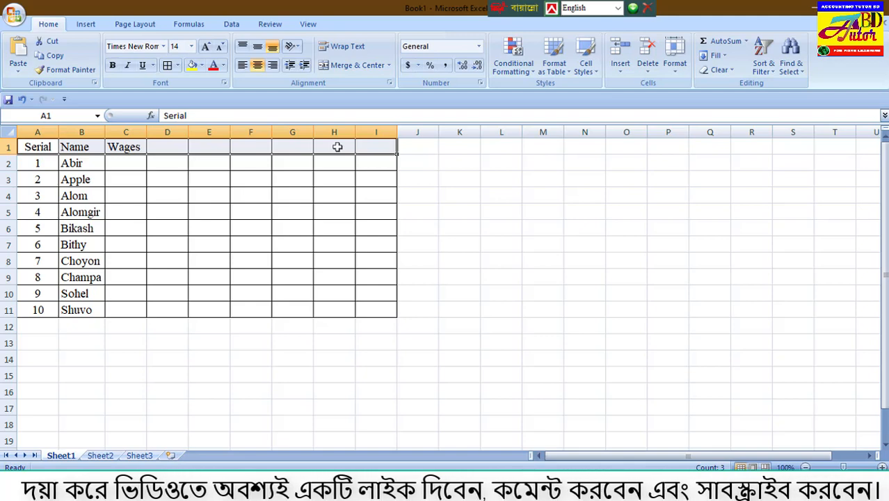
right_click(337, 147)
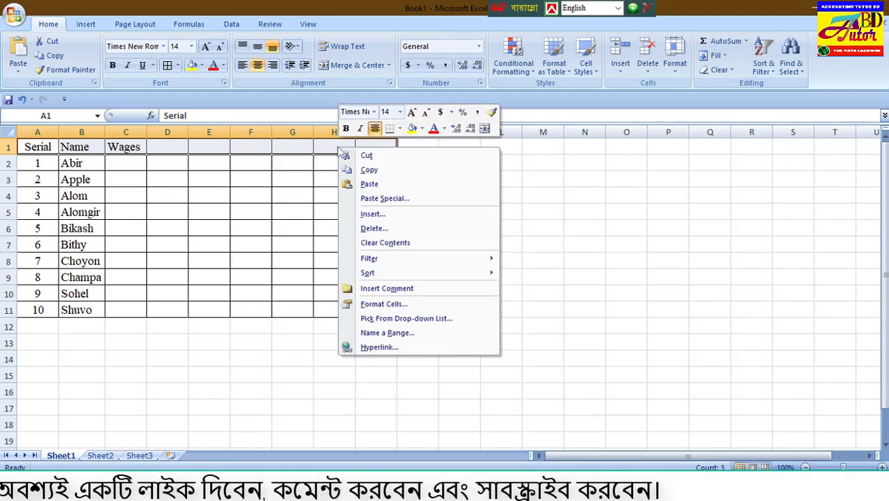
left_click(390, 216)
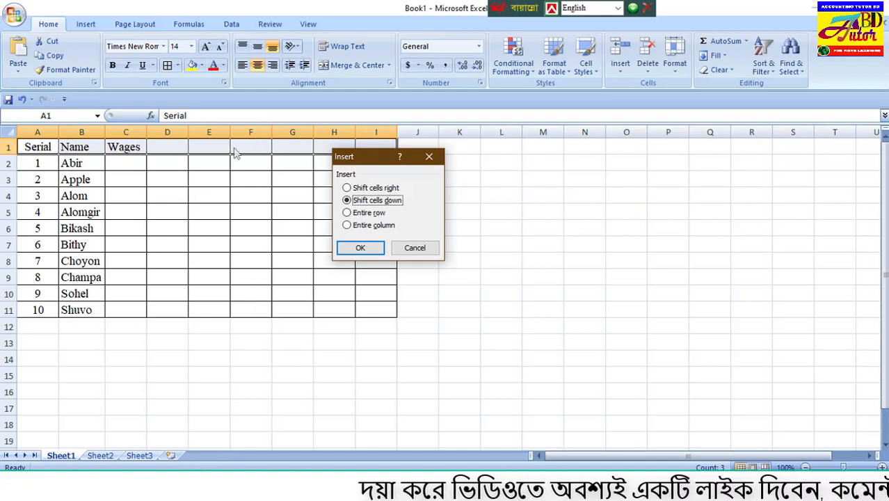
left_click(348, 213)
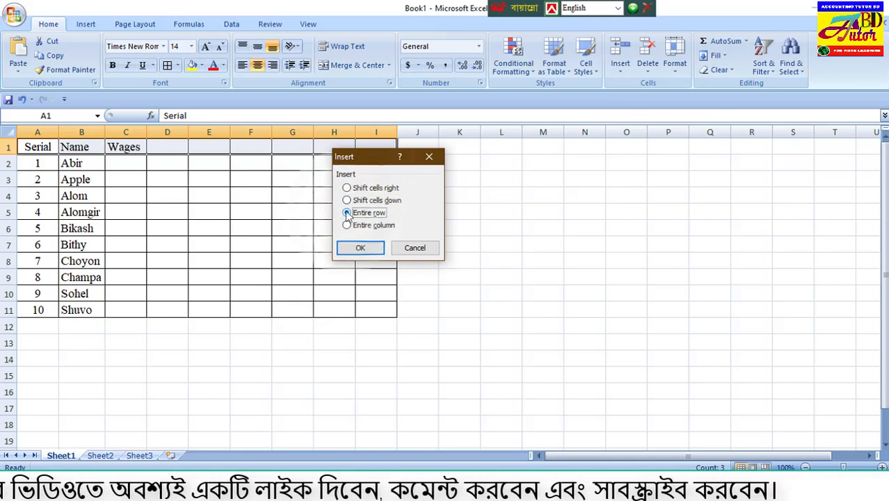
left_click(362, 247)
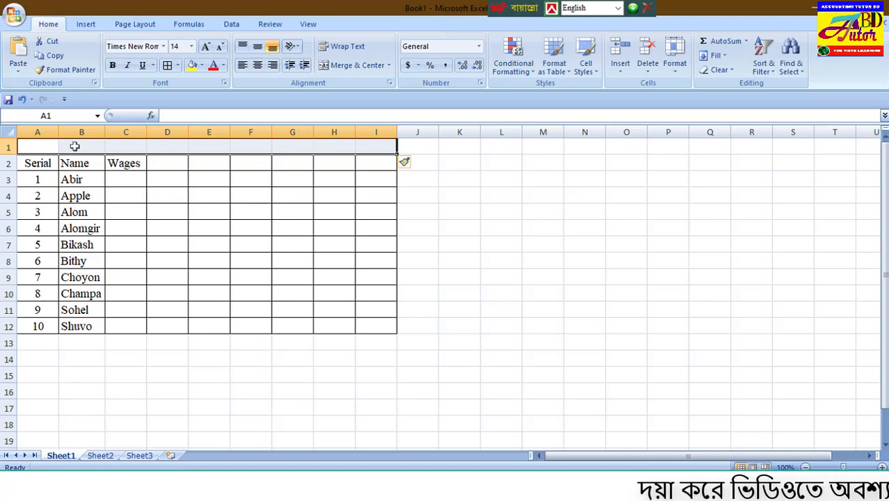
left_click(44, 147)
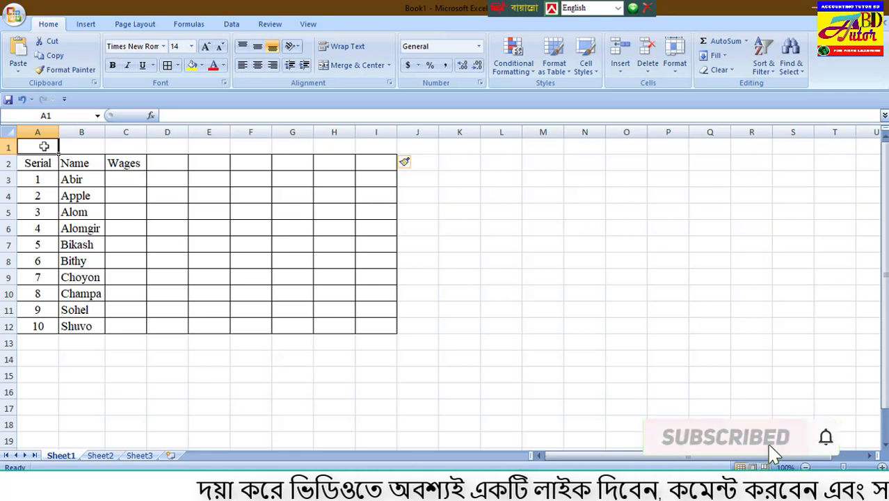
Insert another entire row above the table headings using cells A1:I1 and enter the title "Alomgir Enterprise" in cell A1.
left_click_drag(44, 146, 394, 147)
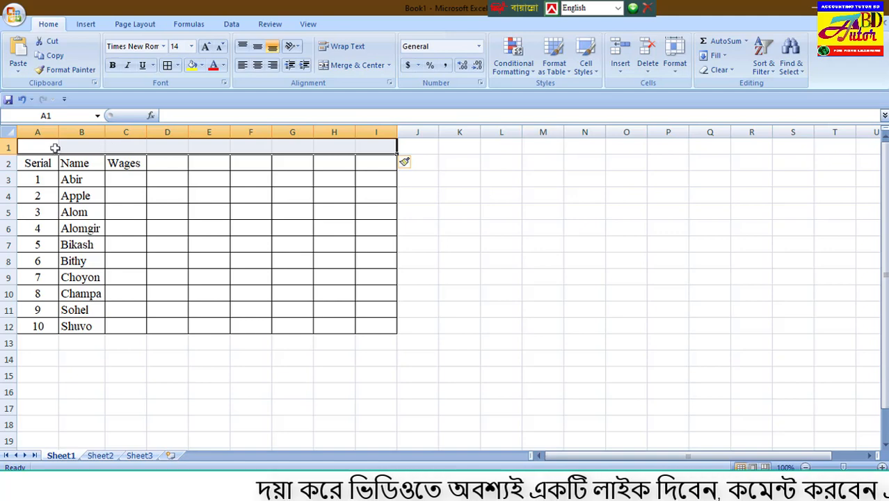
left_click_drag(53, 147, 368, 147)
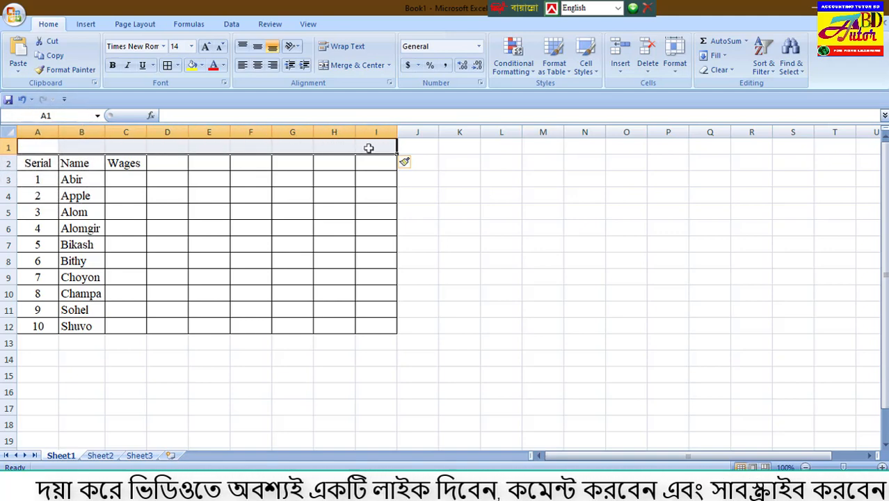
right_click(369, 148)
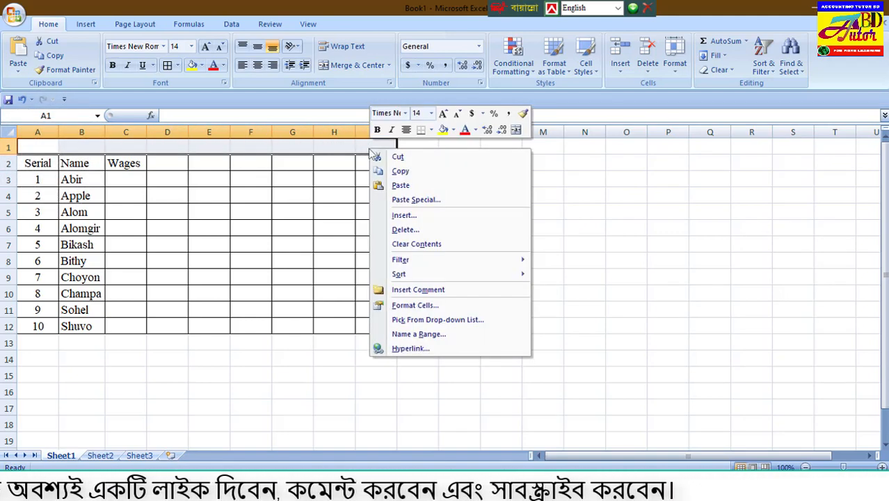
left_click(440, 217)
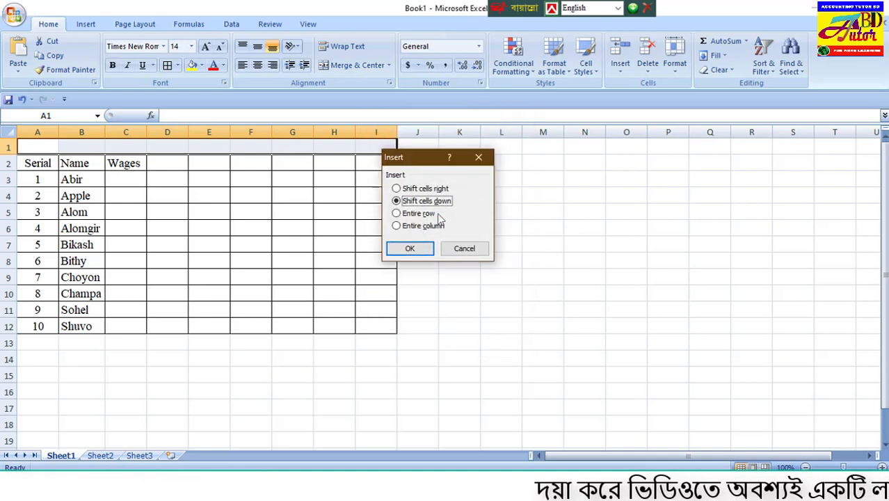
left_click(418, 214)
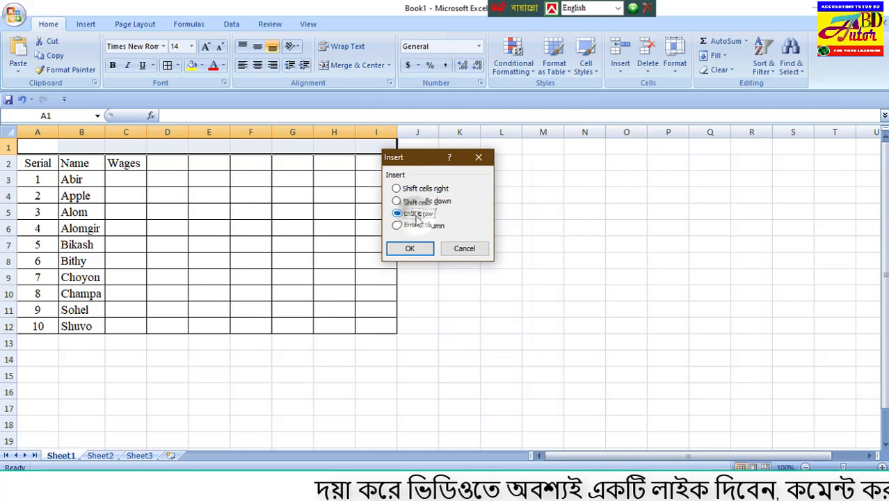
left_click(412, 251)
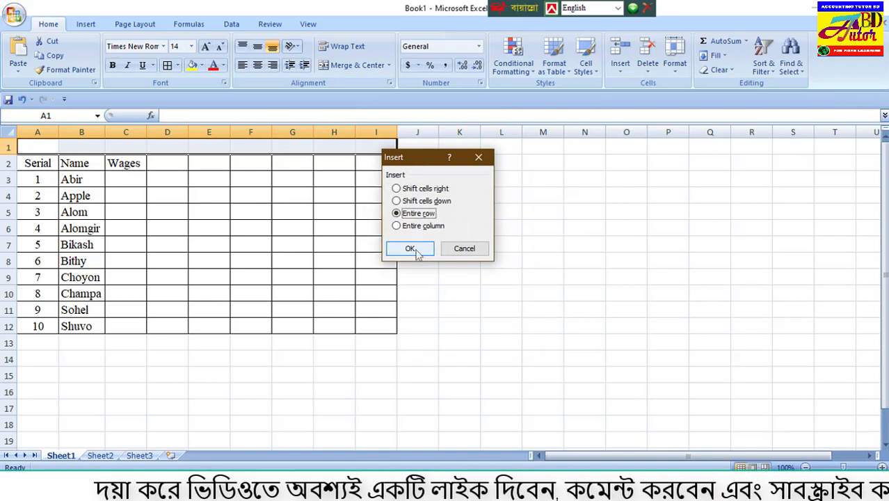
left_click(416, 252)
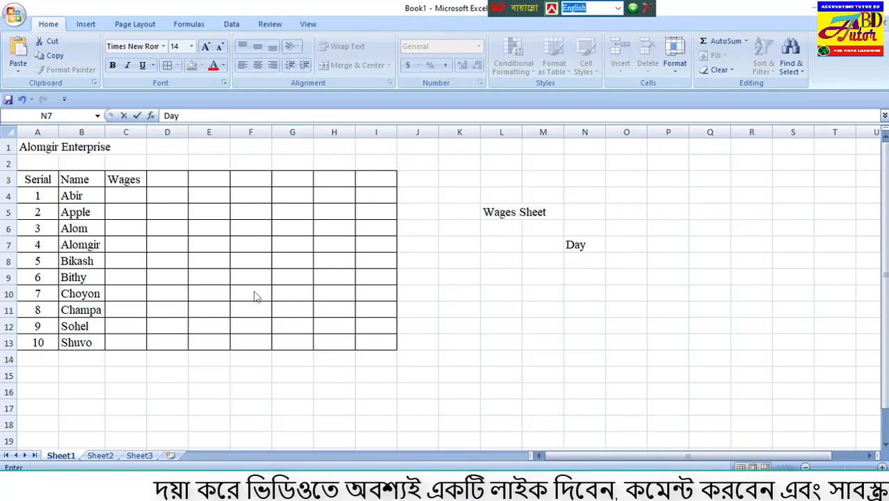
Move the "Wages Sheet" text from cell L5 into cell A2, directly below the company title.
left_click(69, 148)
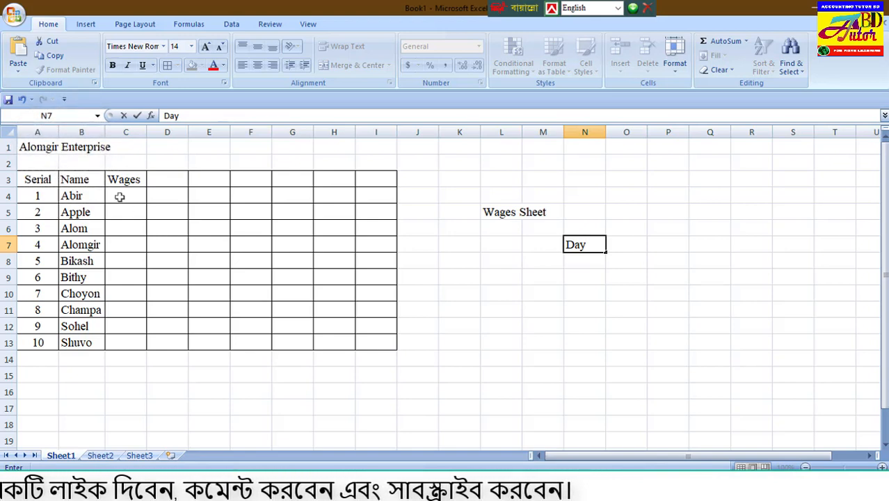
left_click_drag(37, 154, 76, 148)
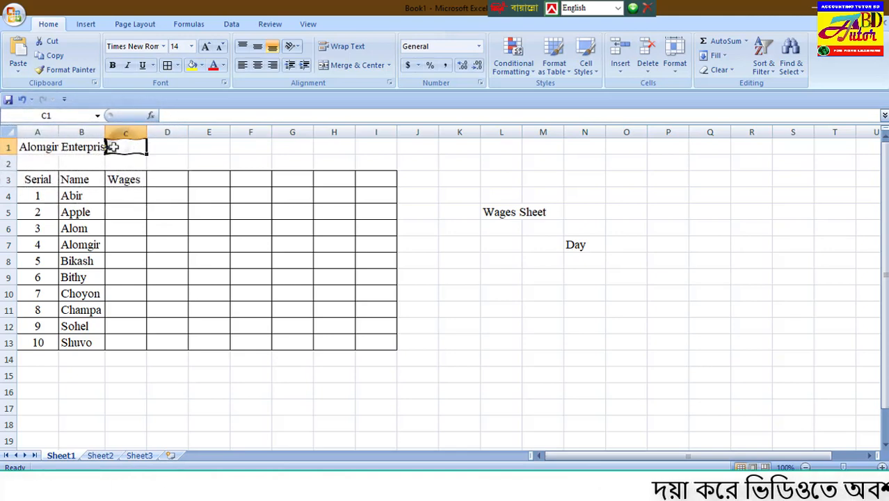
left_click(48, 147)
left_click(125, 146)
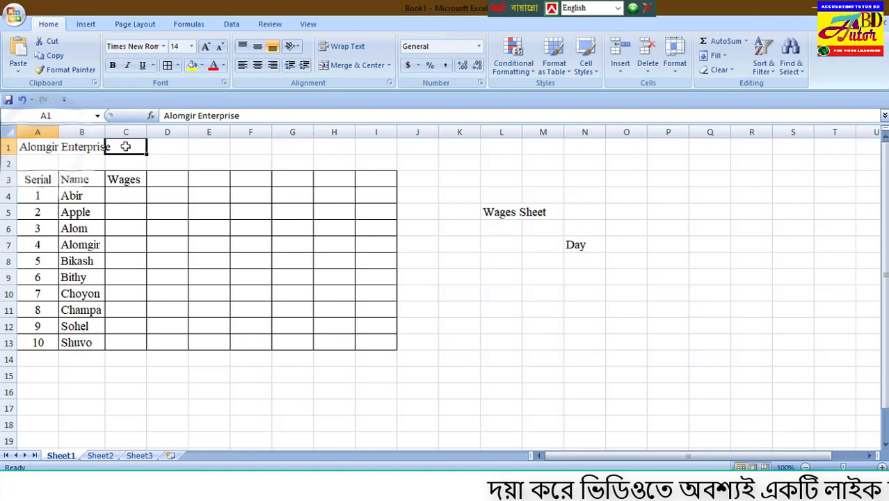
left_click(84, 147)
left_click(39, 147)
left_click(40, 164)
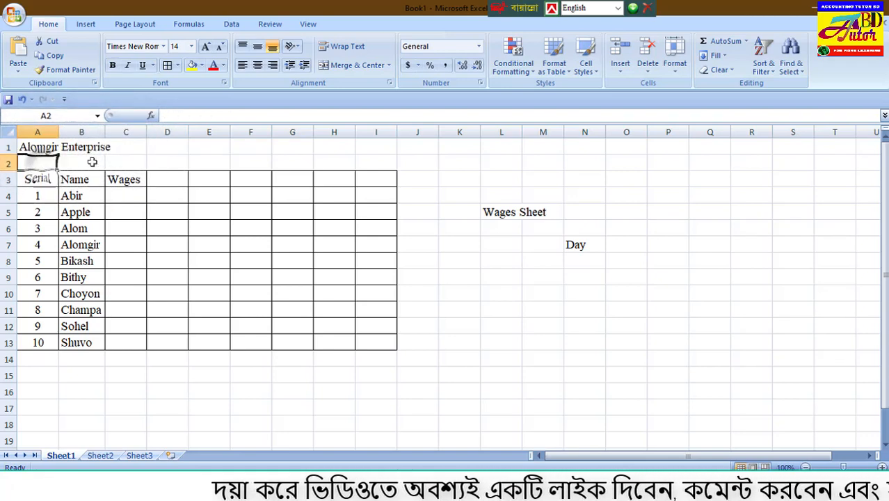
left_click(95, 160)
left_click(26, 161)
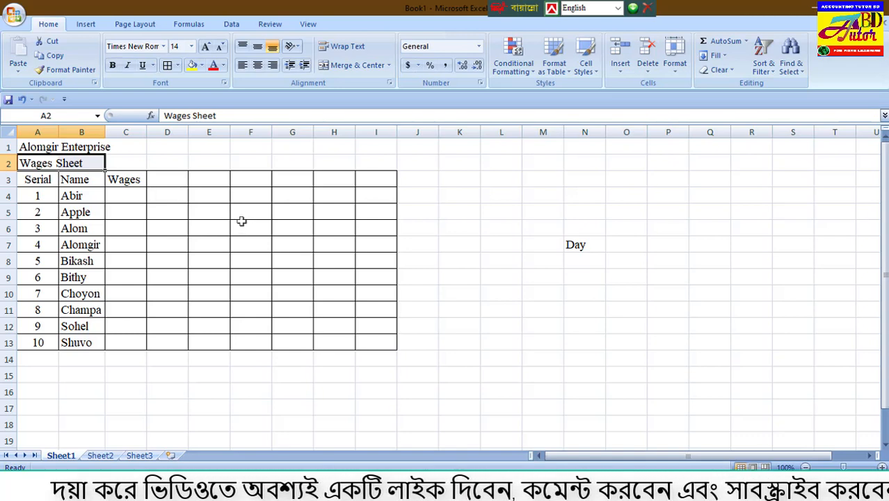
Examine the separate cells A1 to I1 in the title row and how the company title sits across them.
left_click(191, 162)
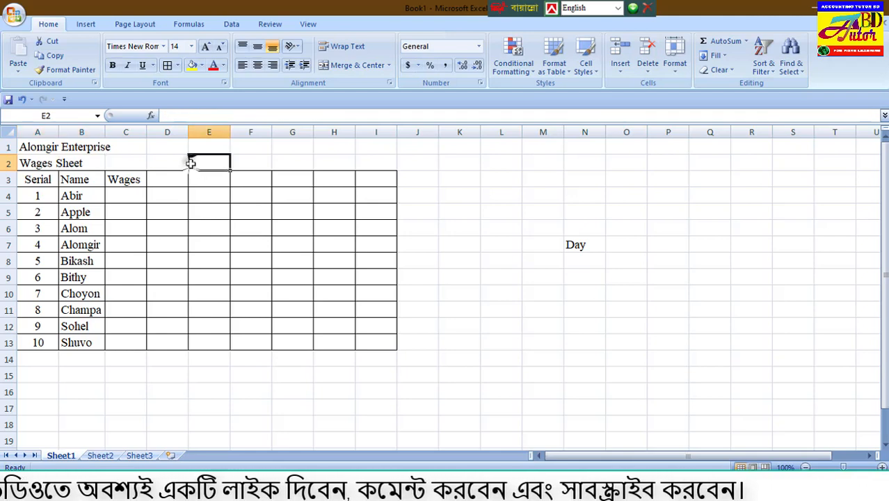
left_click(134, 147)
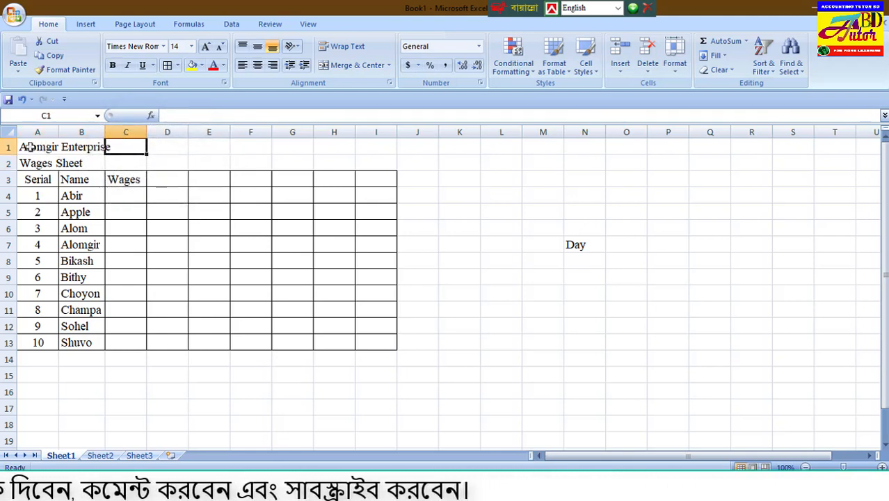
left_click_drag(33, 146, 126, 147)
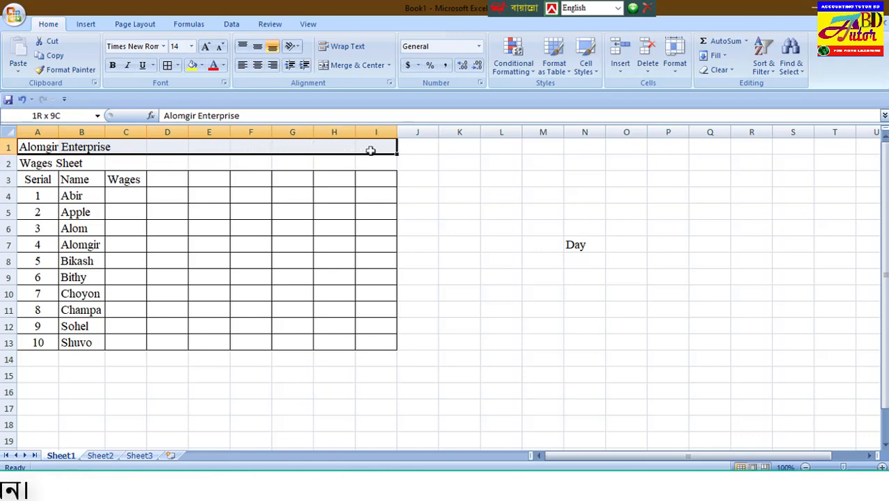
left_click(125, 152)
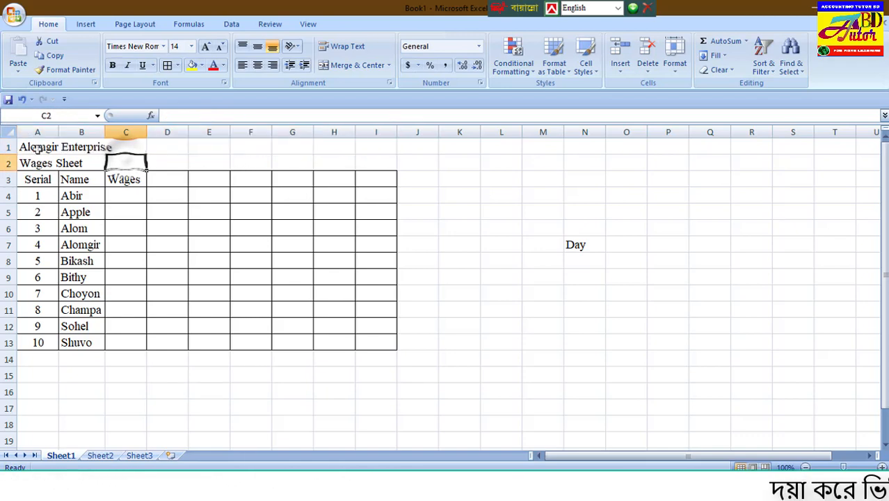
left_click(33, 146)
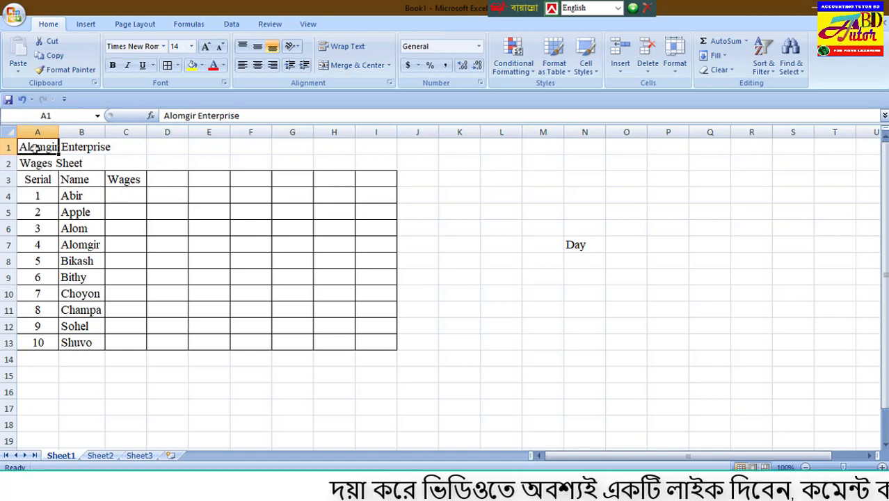
left_click(136, 147)
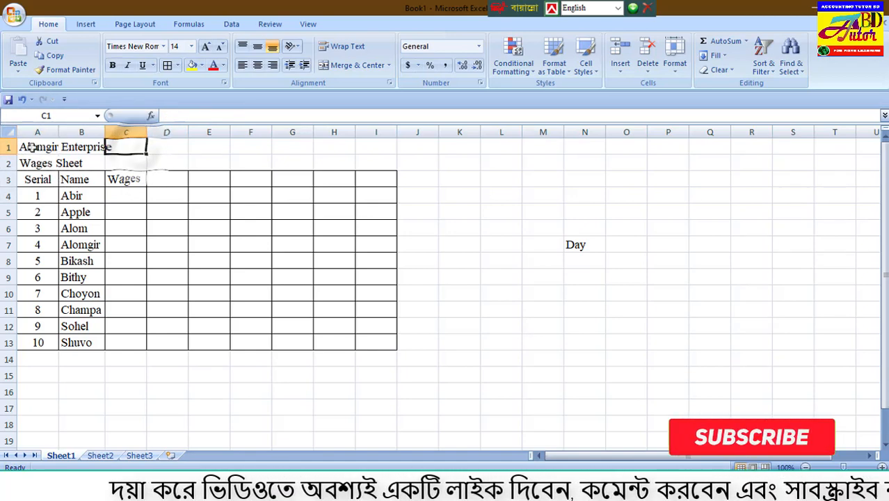
left_click_drag(24, 148, 334, 150)
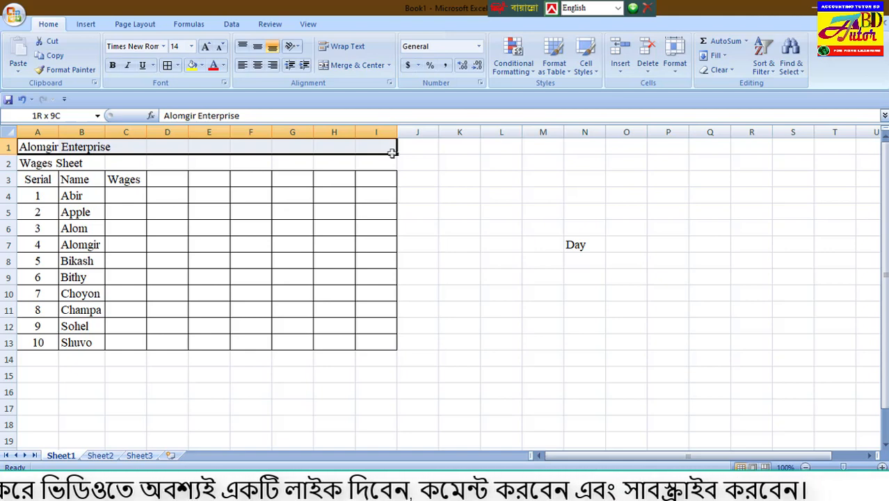
left_click_drag(392, 153, 392, 152)
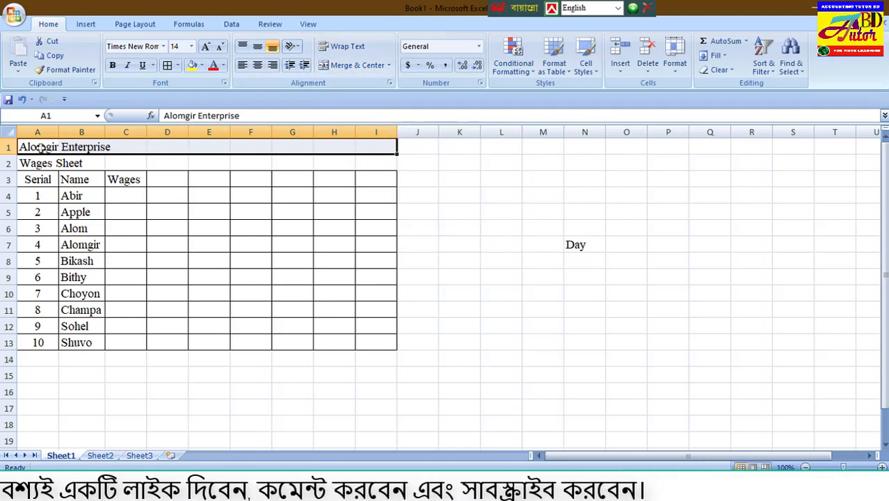
key("ctrl+z")
left_click(83, 146)
left_click(124, 147)
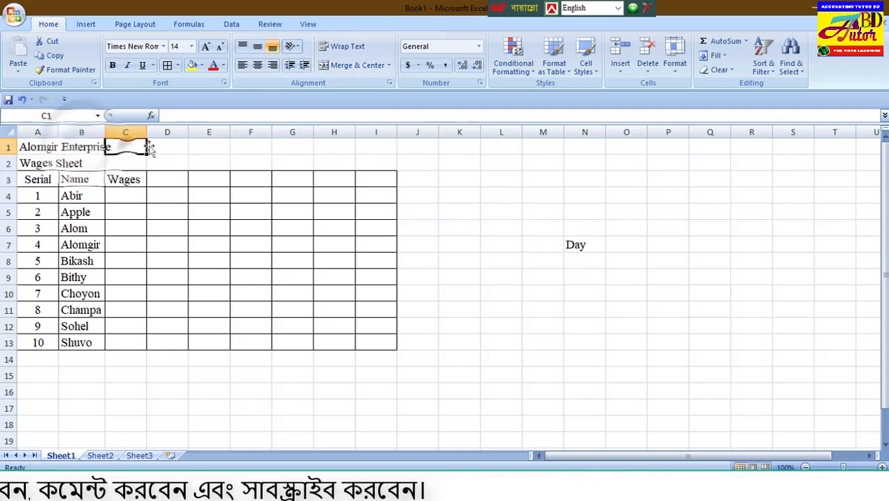
left_click(171, 146)
left_click(212, 145)
left_click(261, 144)
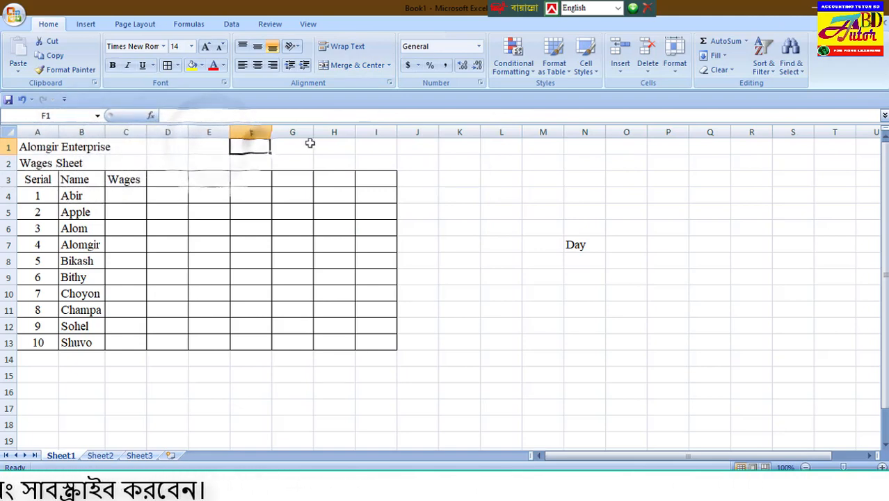
left_click(308, 145)
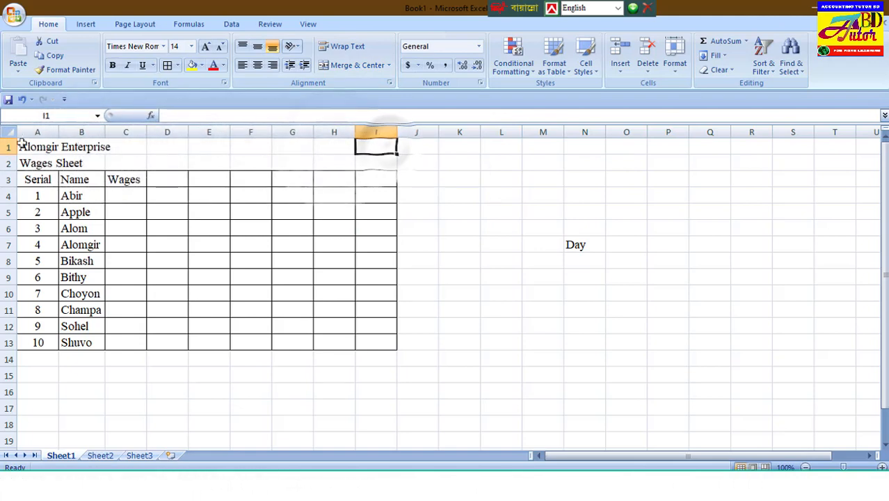
Merge and center the company title across cells A1:I1.
left_click_drag(181, 148, 308, 151)
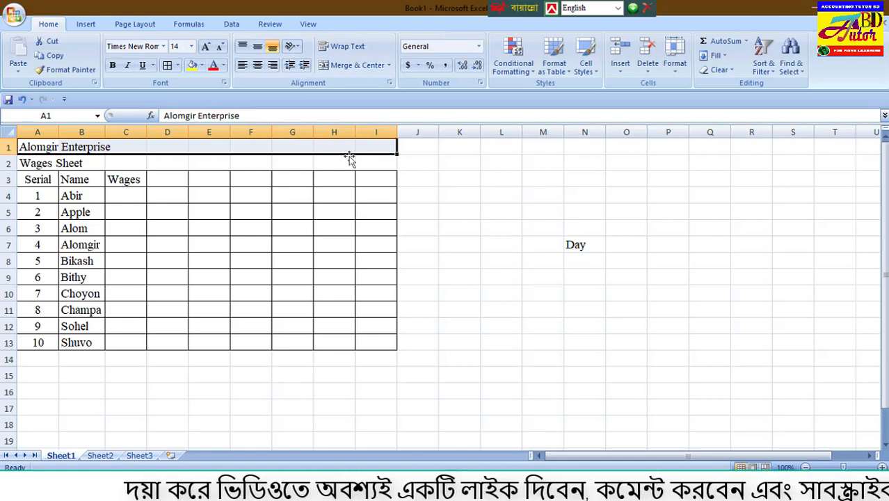
left_click(358, 66)
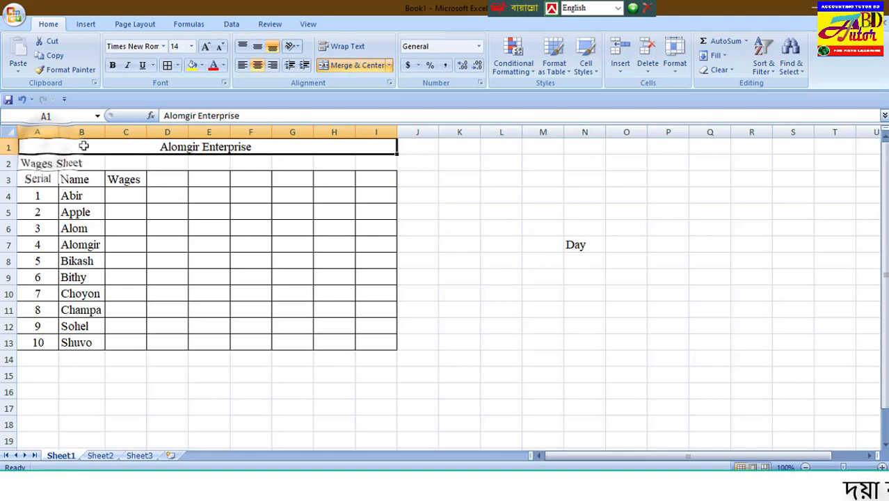
left_click(469, 178)
left_click(528, 179)
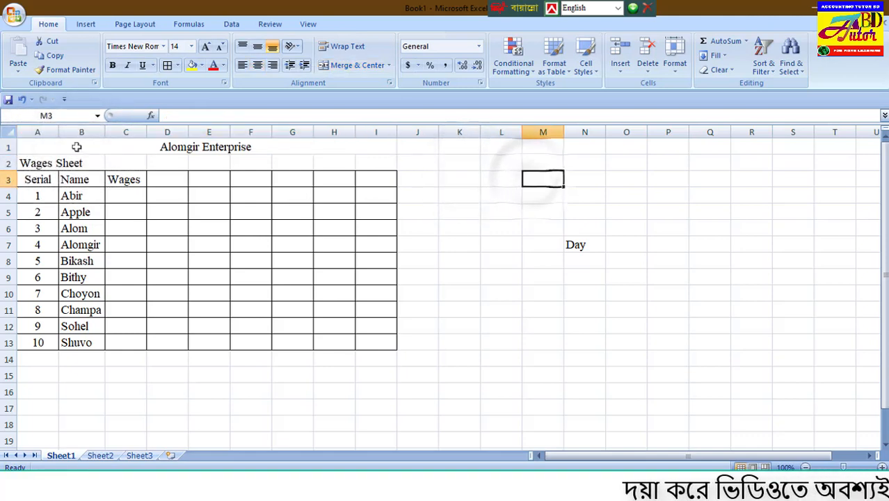
left_click(37, 146)
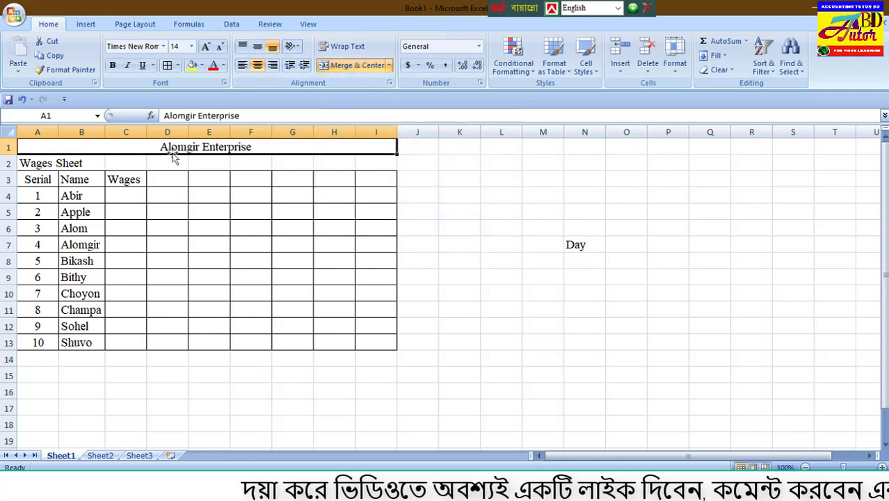
left_click(417, 162)
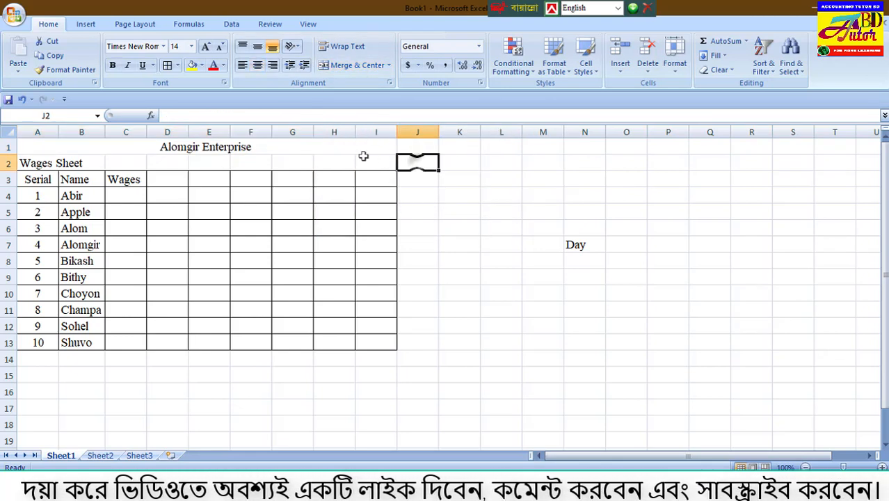
Increase the merged company title's font size to 26 and middle-align it vertically.
left_click(285, 147)
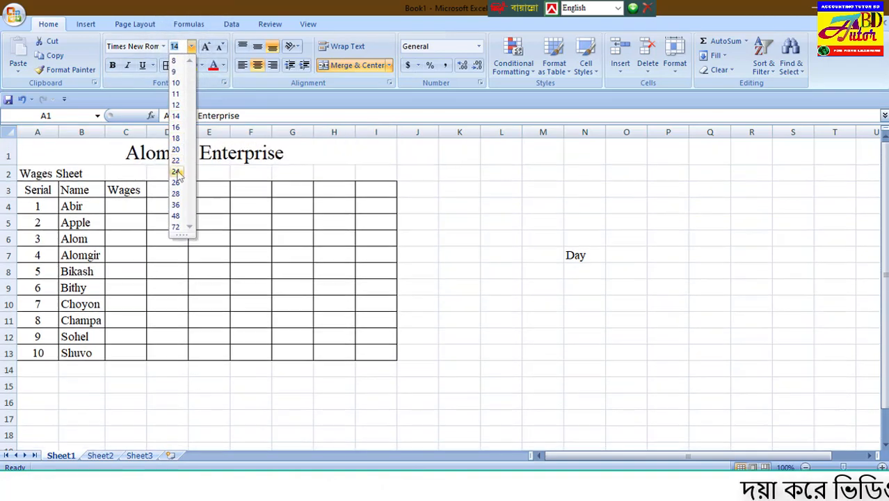
left_click(210, 47)
left_click(210, 47)
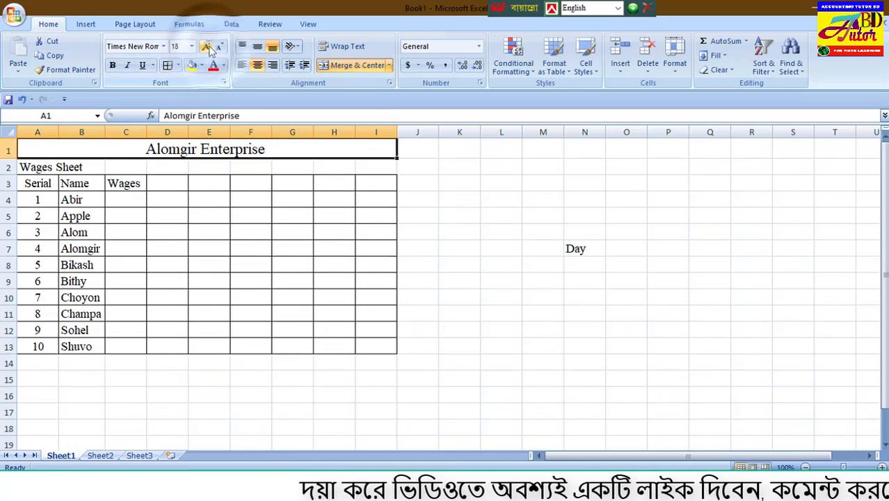
left_click(209, 47)
left_click(209, 47)
left_click(209, 48)
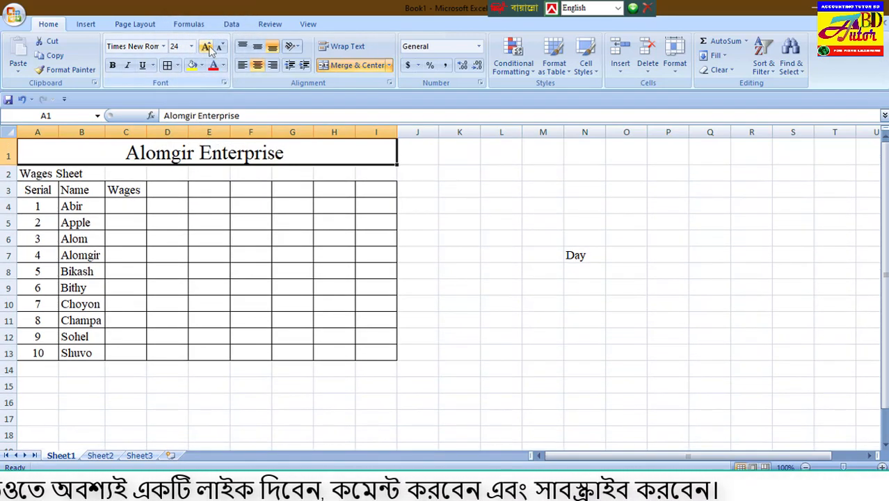
left_click(209, 48)
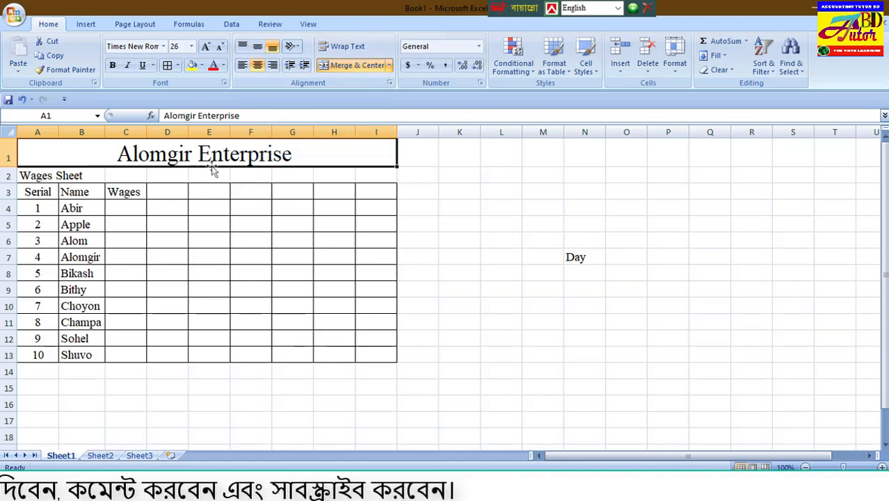
left_click(257, 49)
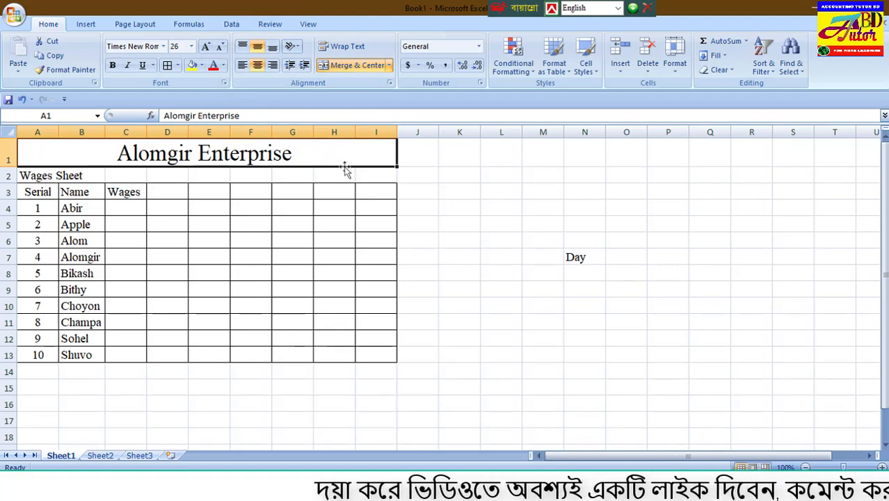
Merge and center the "Wages Sheet" subtitle across cells A2:I2.
left_click(31, 175)
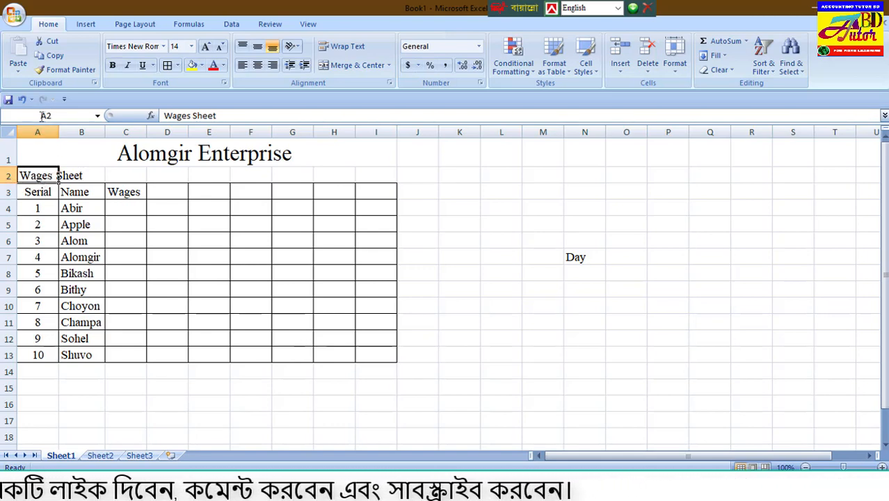
left_click(94, 175)
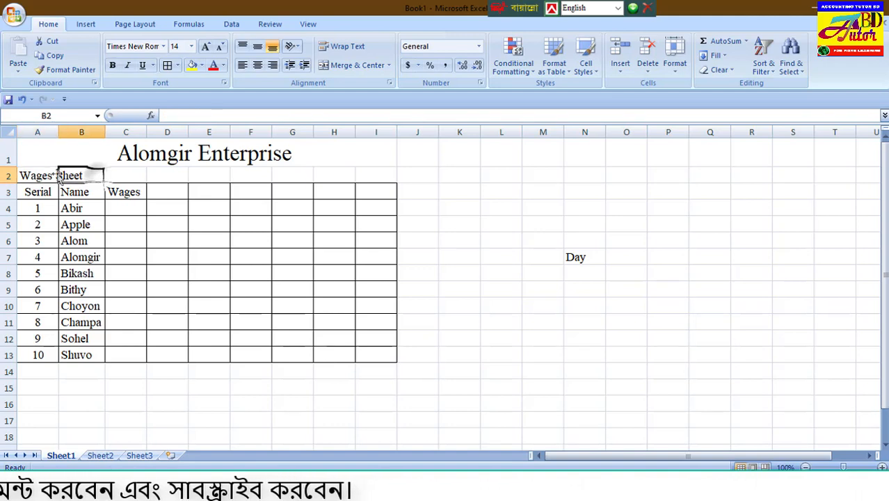
left_click(36, 175)
left_click_drag(36, 175, 141, 175)
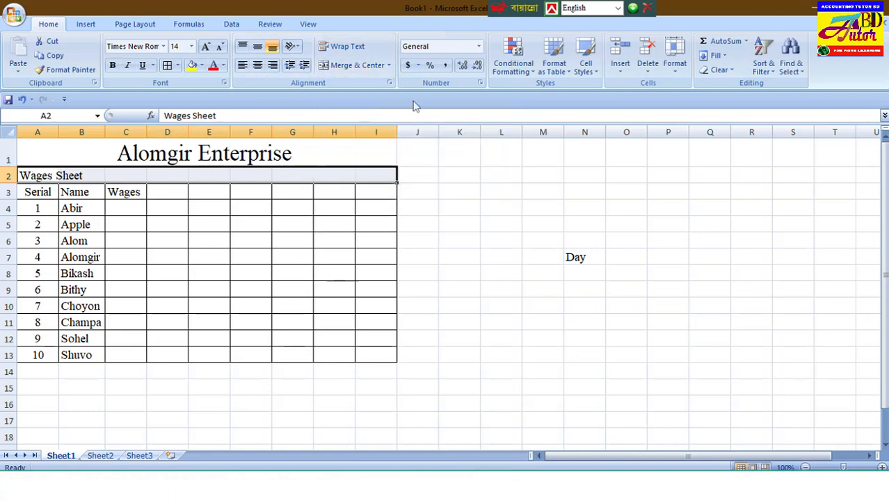
left_click(357, 64)
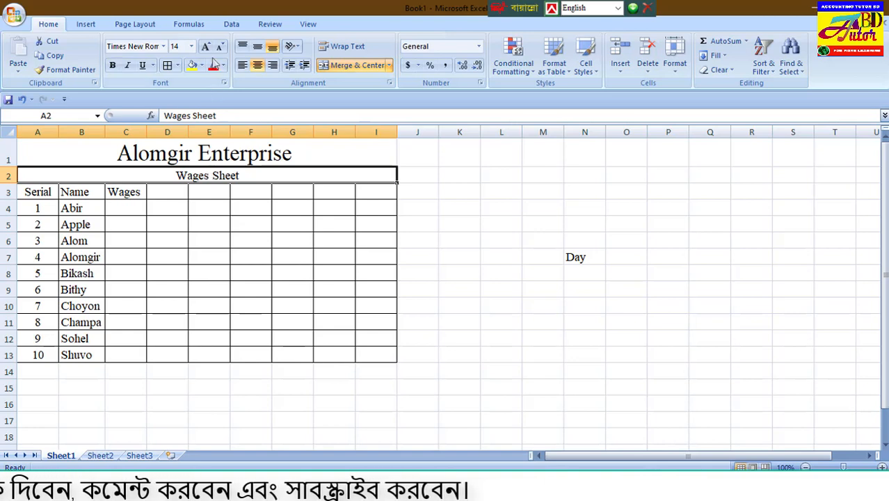
Increase the merged "Wages Sheet" subtitle's font size to 24.
left_click(206, 47)
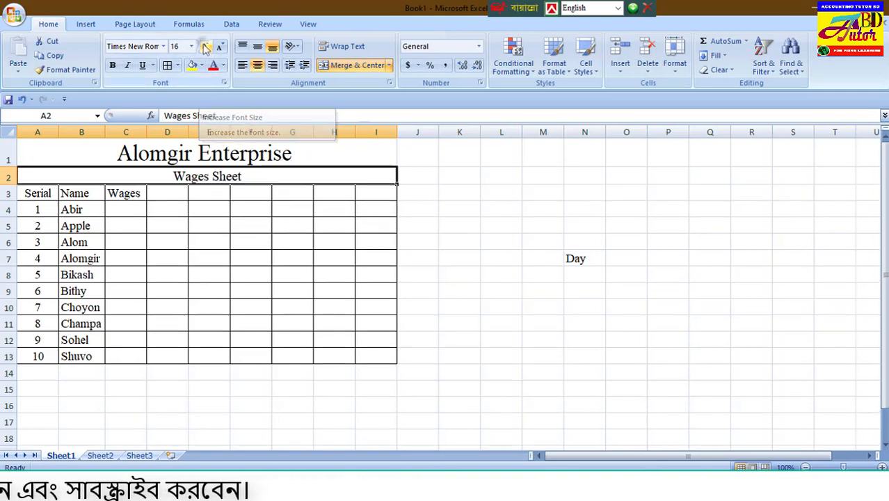
left_click(206, 47)
left_click(207, 47)
left_click(207, 47)
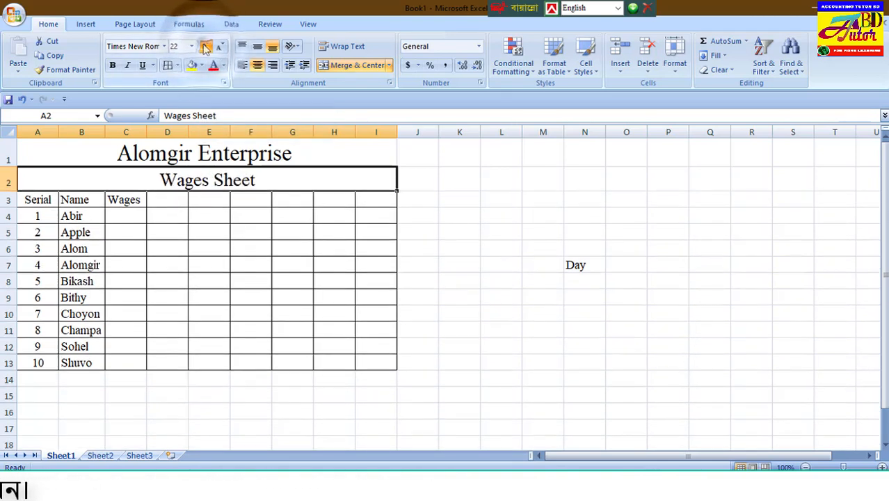
left_click(206, 46)
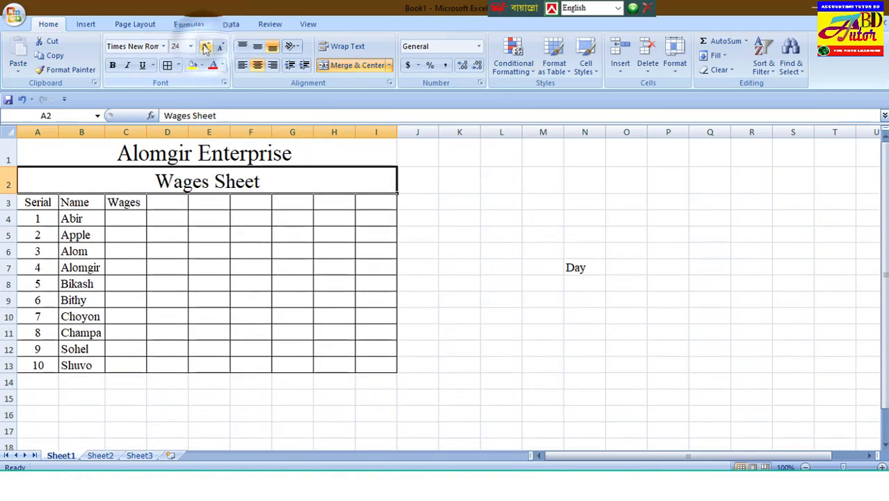
Examine the merged title and subtitle rows and how they line up with the bordered table in A3:I13.
left_click(311, 153)
left_click(303, 188)
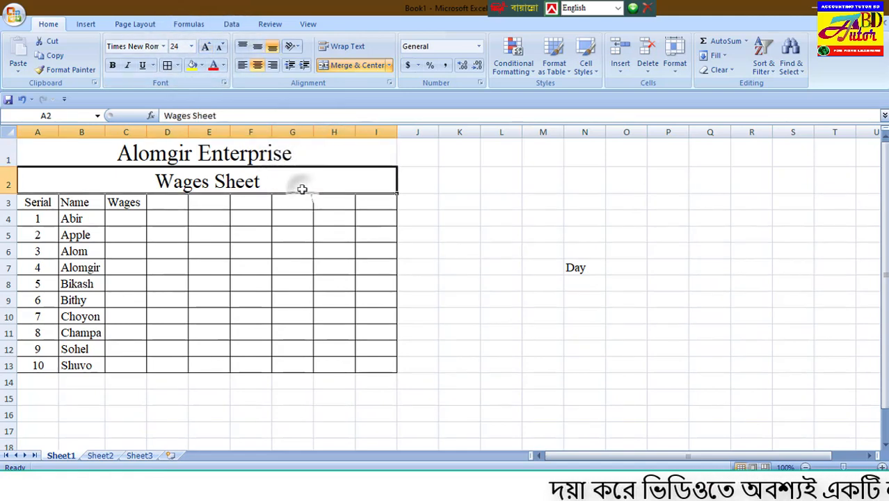
left_click(499, 190)
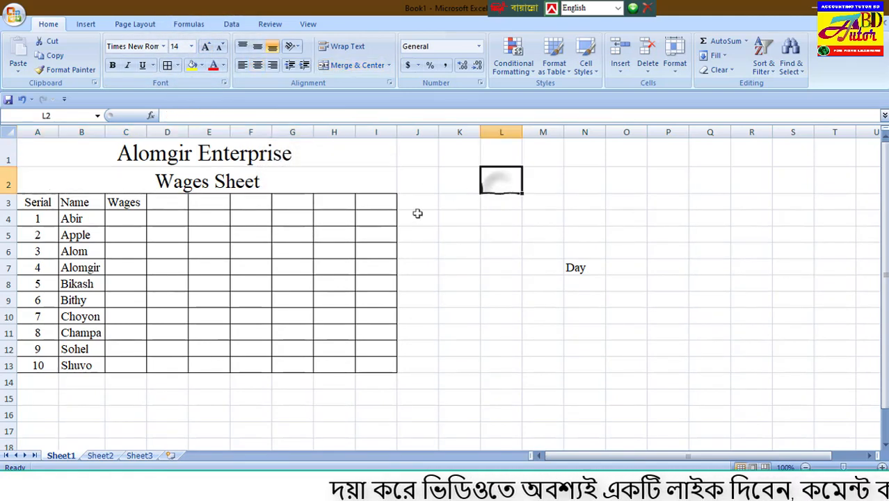
left_click_drag(23, 200, 376, 366)
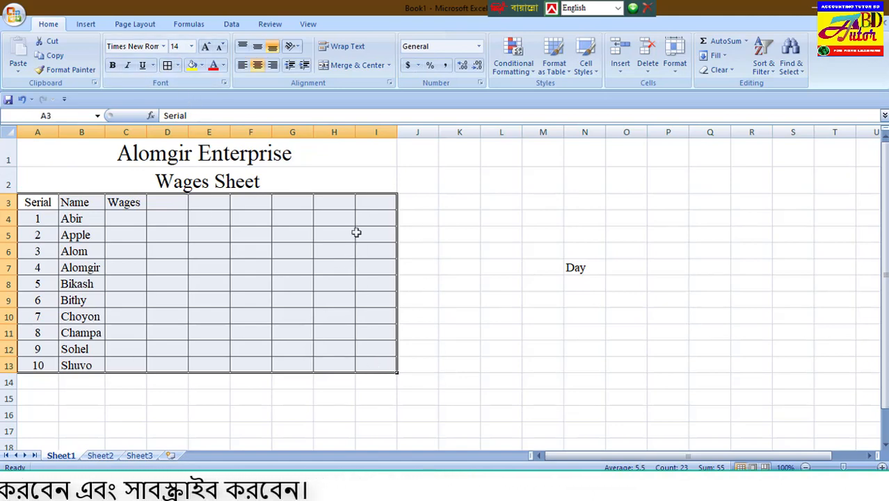
left_click(441, 283)
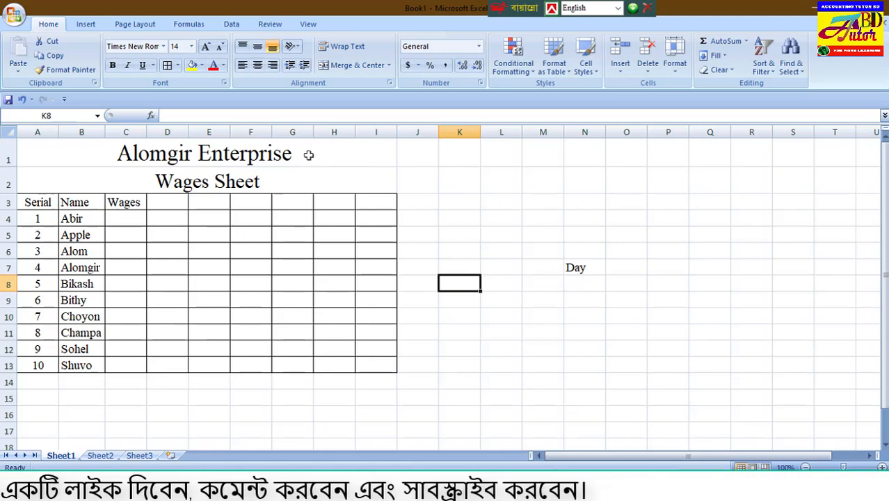
left_click(308, 155)
left_click(310, 185)
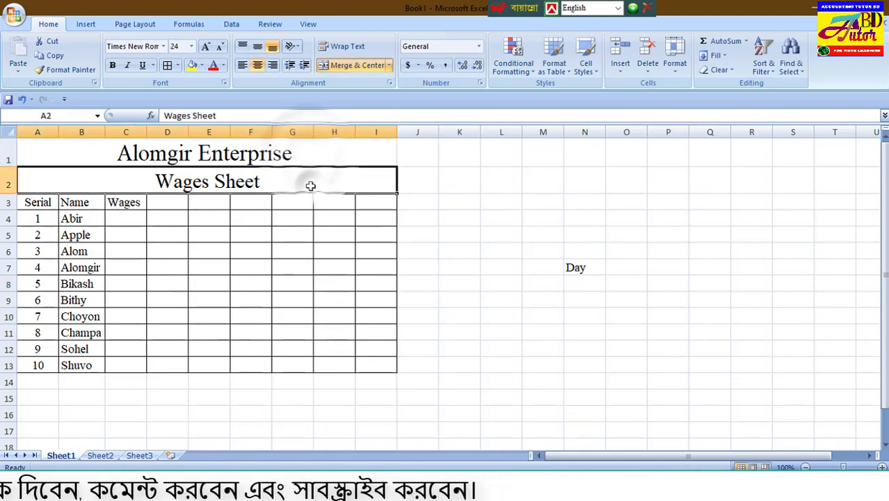
left_click(359, 154)
left_click(357, 182)
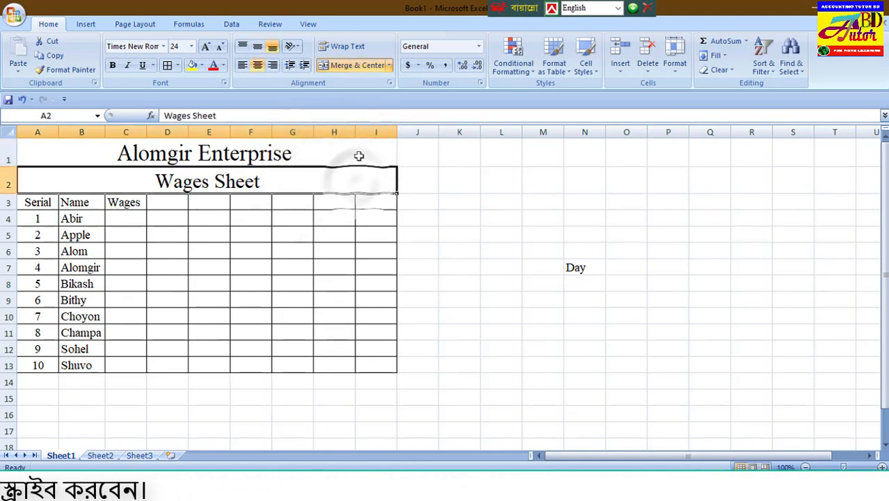
left_click(359, 156)
left_click(361, 179)
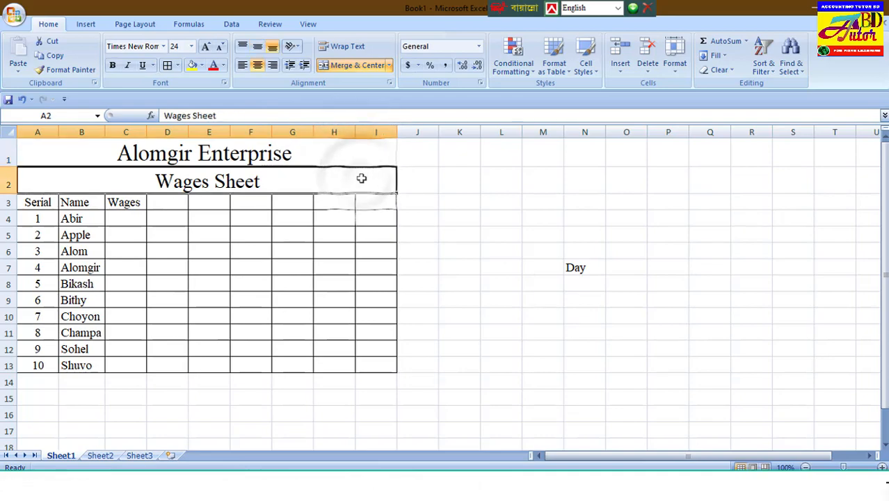